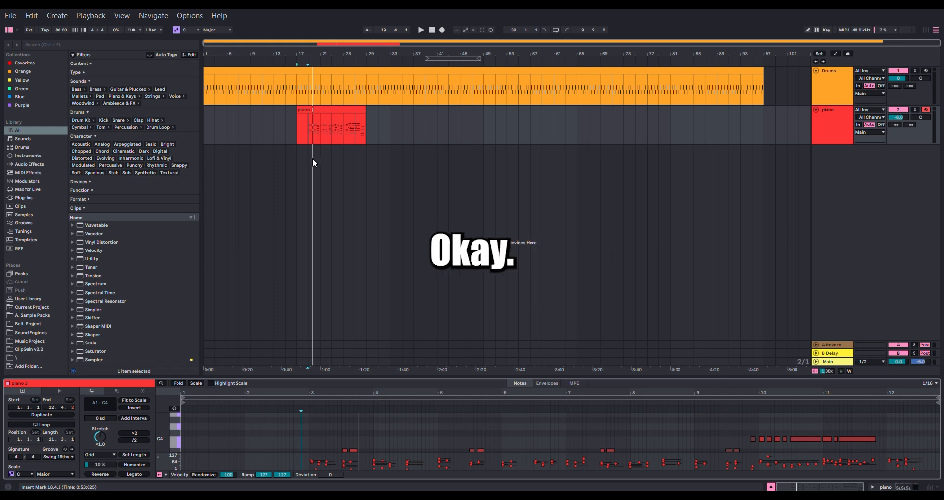
# - Play the arrangement from the piano clip, open the clip's notes and enlarge the note editor
pyautogui.click(299, 138)
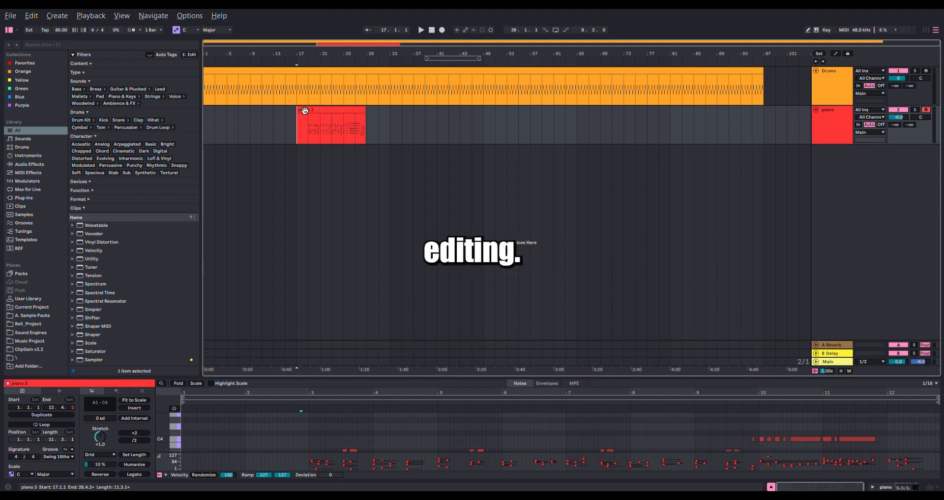
pyautogui.click(310, 116)
pyautogui.press('space')
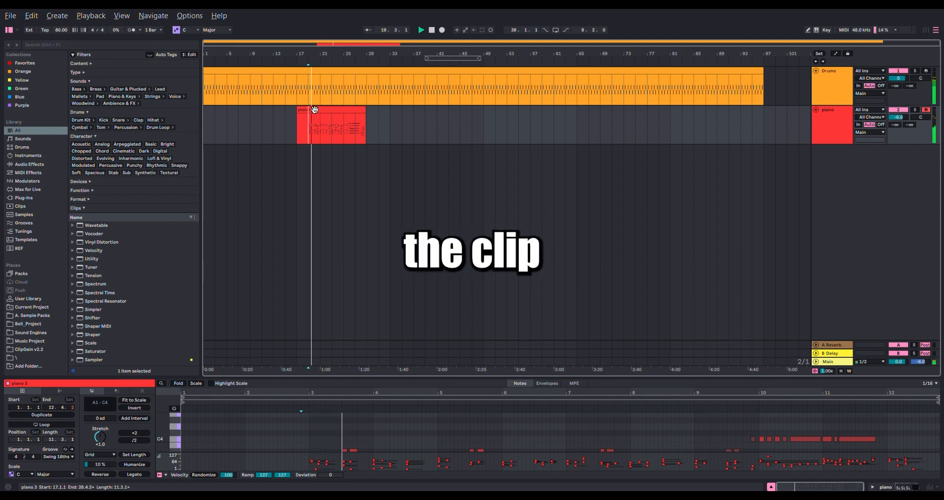
pyautogui.click(315, 109)
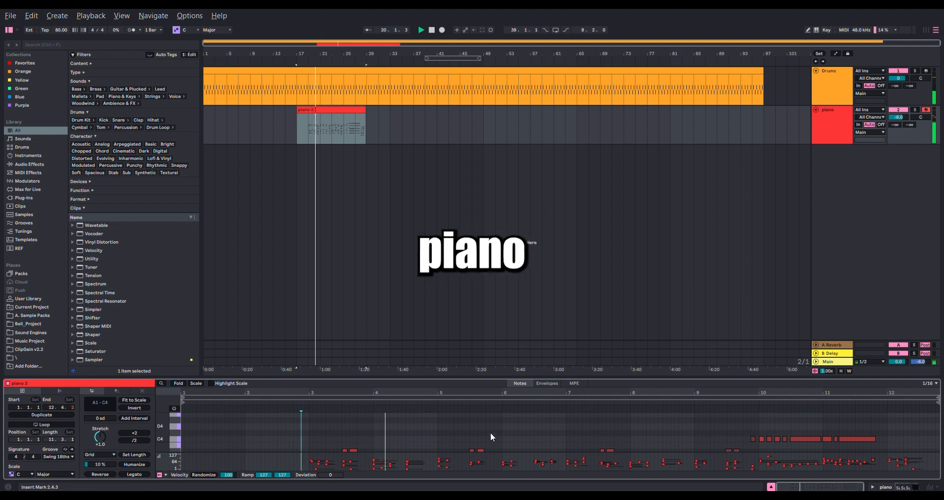
pyautogui.moveTo(494, 376); pyautogui.dragTo(493, 142)
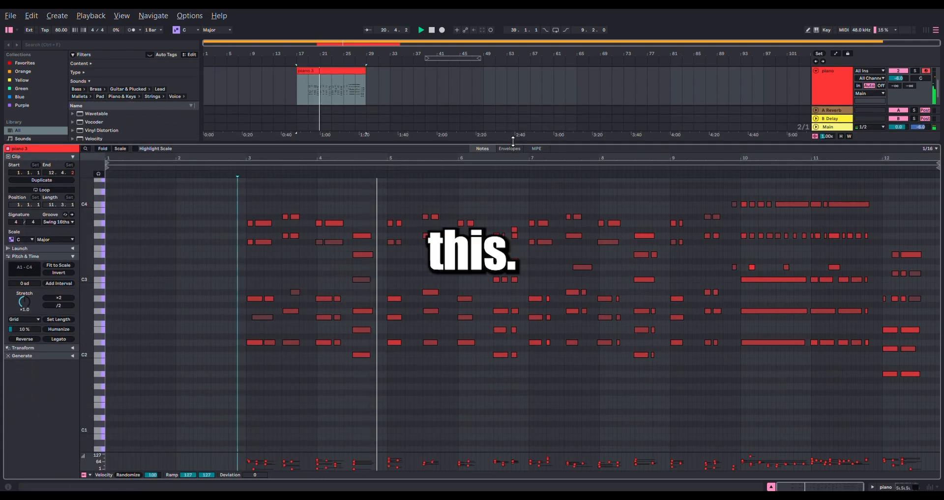
# - Play back the piano clip from its start and place the insert marker at 4.2.1 in the note editor
pyautogui.scroll(1, 473, 251)
pyautogui.press('space')
pyautogui.press('space')
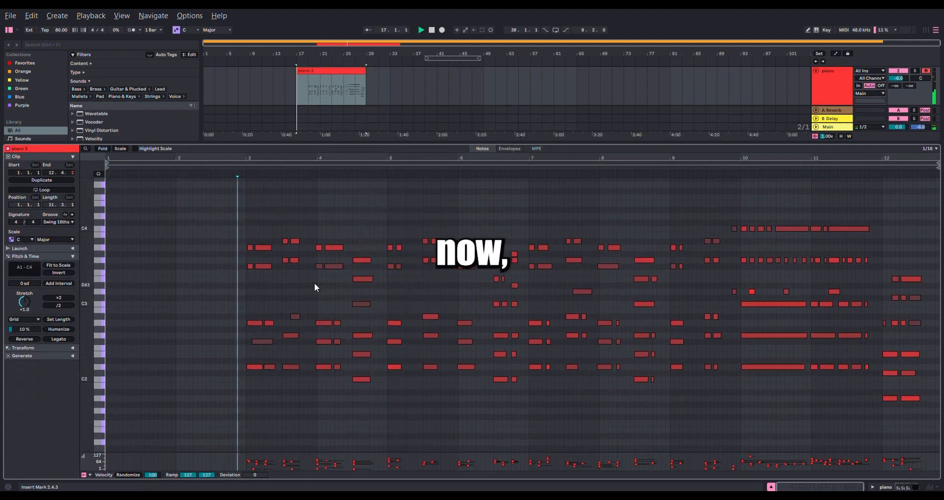
pyautogui.click(339, 226)
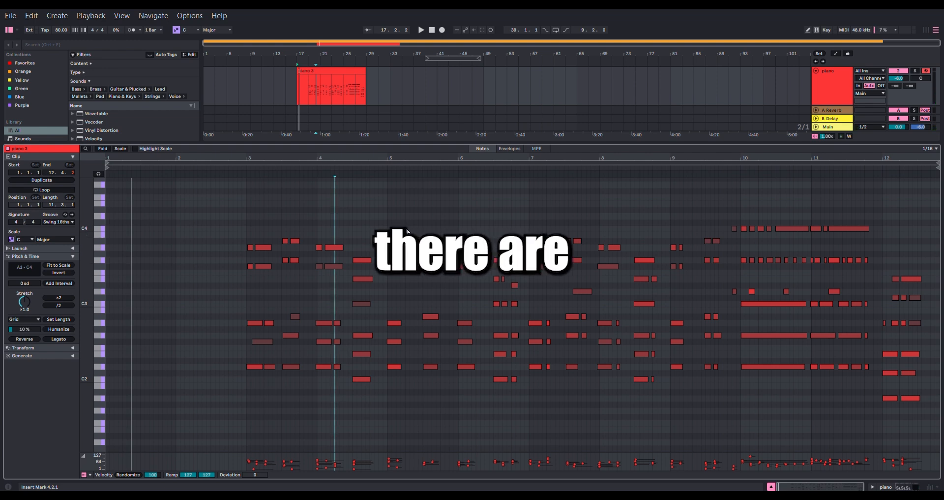
# - Examine the piano clip's recorded notes across the whole pitch range and up close around bars 5 to 7
pyautogui.scroll(-1, 432, 236)
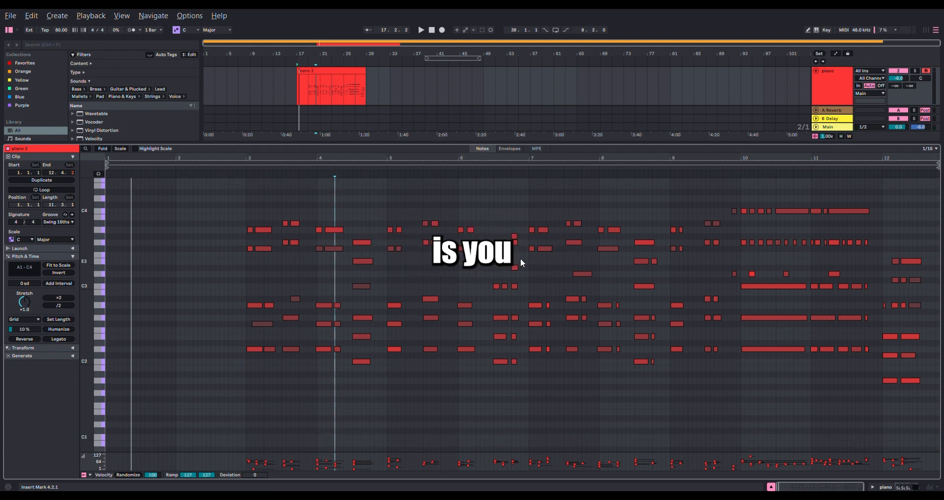
pyautogui.scroll(5, 502, 273)
pyautogui.scroll(-5, 502, 274)
pyautogui.scroll(7, 507, 273)
pyautogui.scroll(3, 505, 253)
pyautogui.scroll(-5, 505, 253)
pyautogui.scroll(3, 467, 239)
pyautogui.scroll(-6, 466, 239)
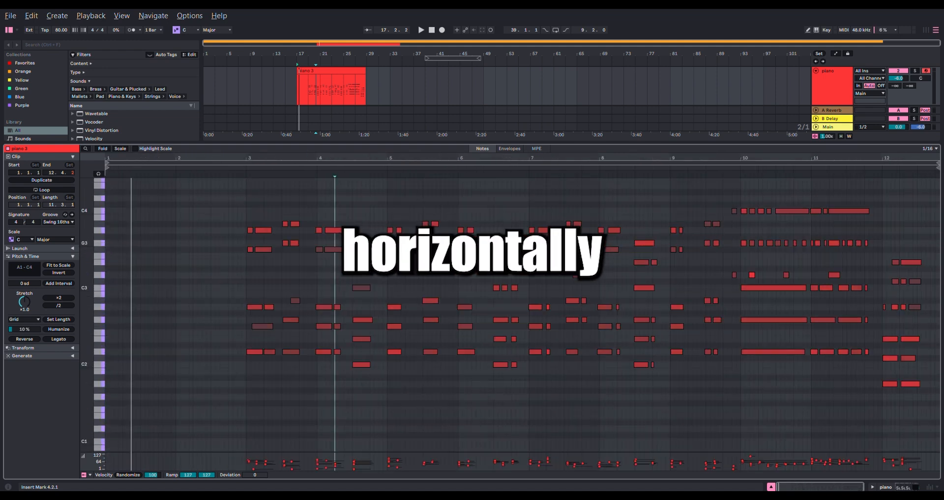
pyautogui.scroll(8, 465, 238)
pyautogui.scroll(-5, 462, 239)
pyautogui.moveTo(546, 243); pyautogui.dragTo(405, 220)
pyautogui.scroll(6, 517, 239)
pyautogui.scroll(-6, 516, 239)
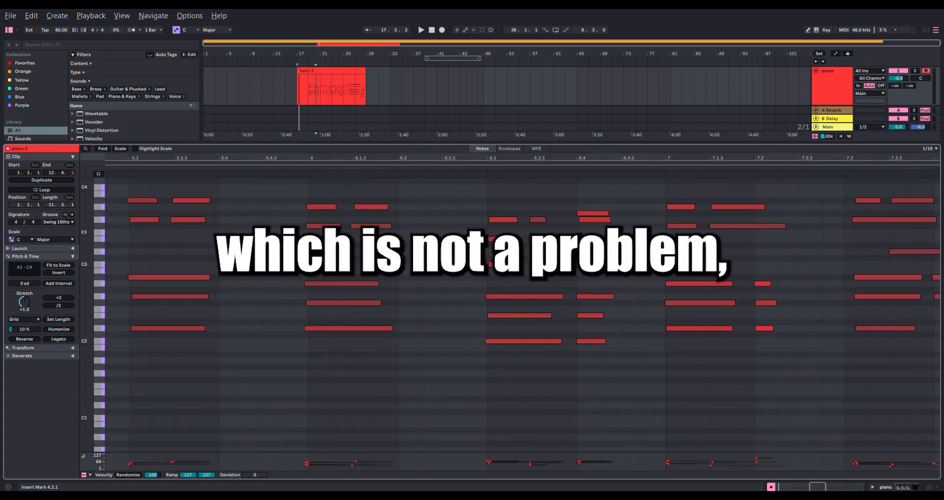
pyautogui.scroll(-6, 518, 227)
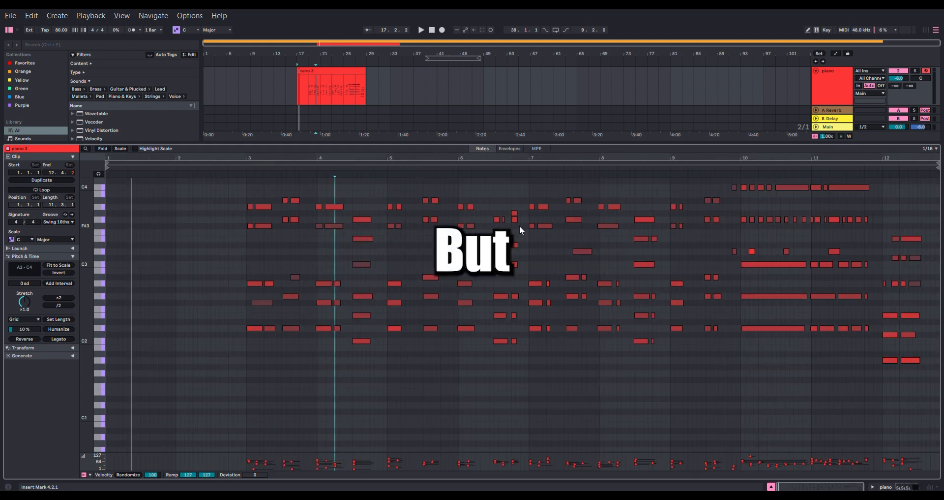
# - Examine how the start times of simultaneous notes differ within the chords around 6.3, 6.4 and bar 7
pyautogui.scroll(5, 369, 209)
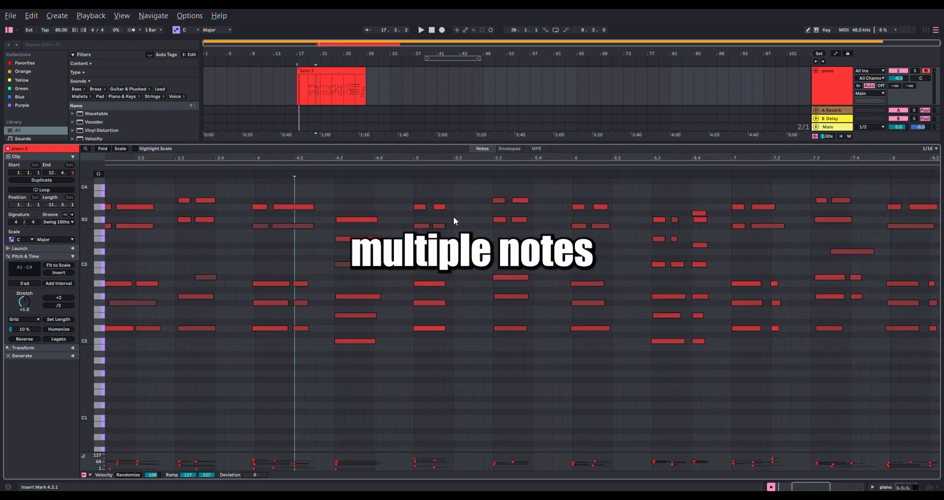
pyautogui.scroll(1, 465, 226)
pyautogui.scroll(4, 523, 234)
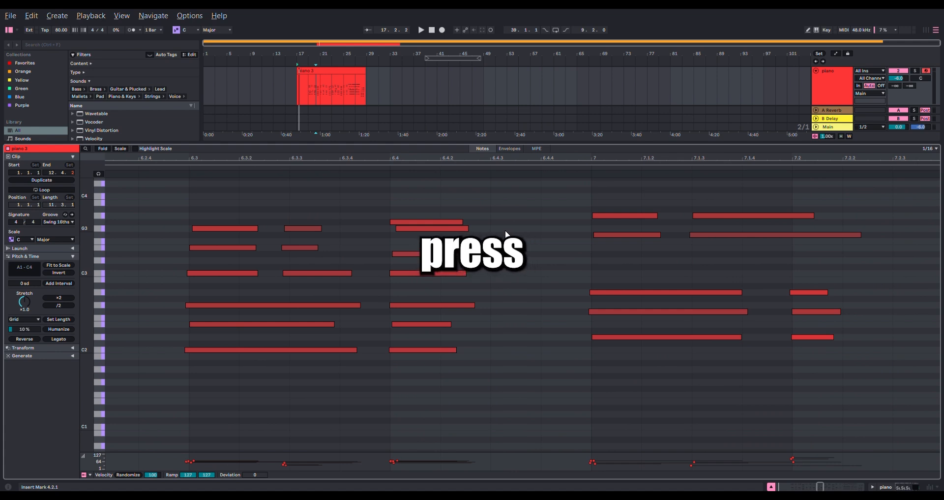
pyautogui.scroll(-2, 506, 229)
pyautogui.scroll(4, 495, 229)
pyautogui.scroll(-4, 495, 229)
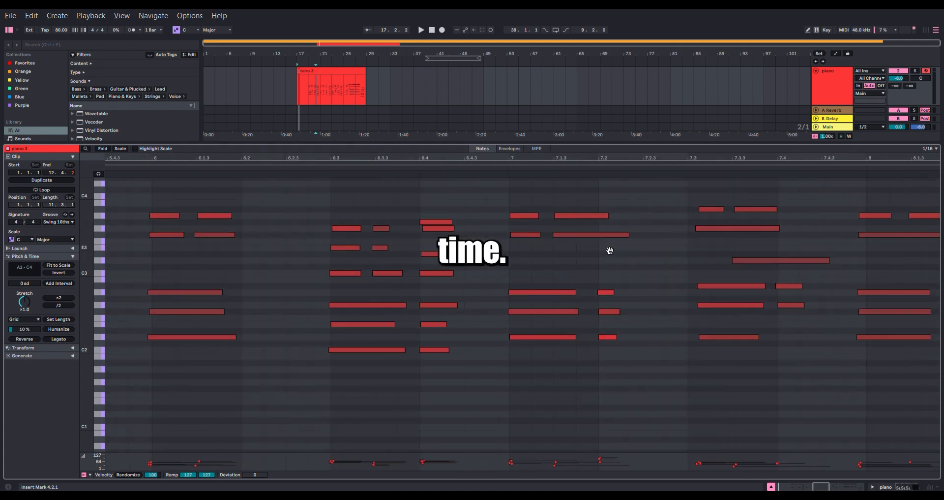
pyautogui.scroll(-3, 586, 270)
pyautogui.scroll(-3, 541, 256)
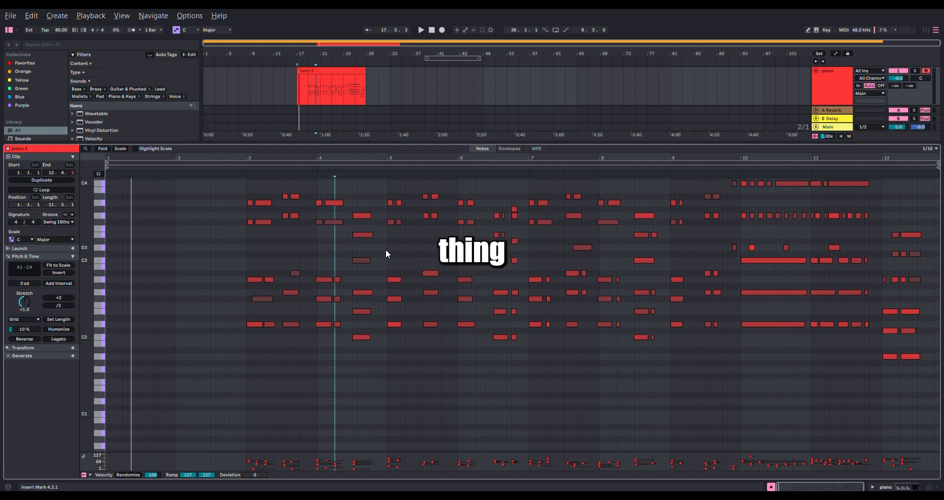
# - Shift the first F#3 note of the bar 5 chord earlier so it starts ahead of the downbeat
pyautogui.scroll(5, 386, 222)
pyautogui.scroll(3, 385, 222)
pyautogui.click(409, 222)
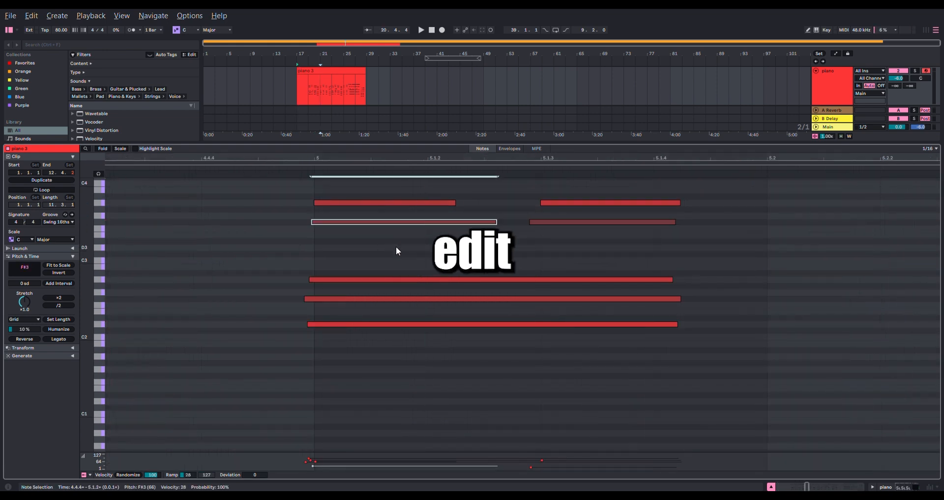
pyautogui.moveTo(424, 222); pyautogui.dragTo(382, 226)
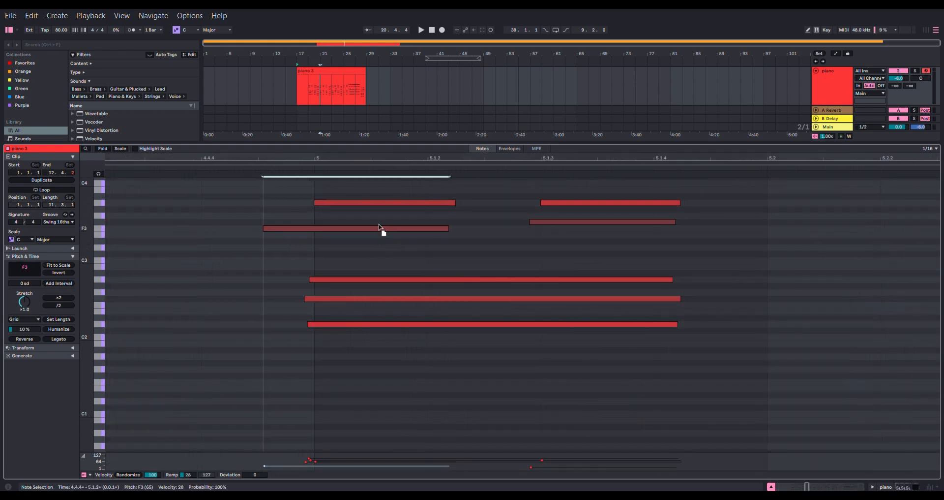
pyautogui.scroll(-6, 397, 253)
pyautogui.click(362, 226)
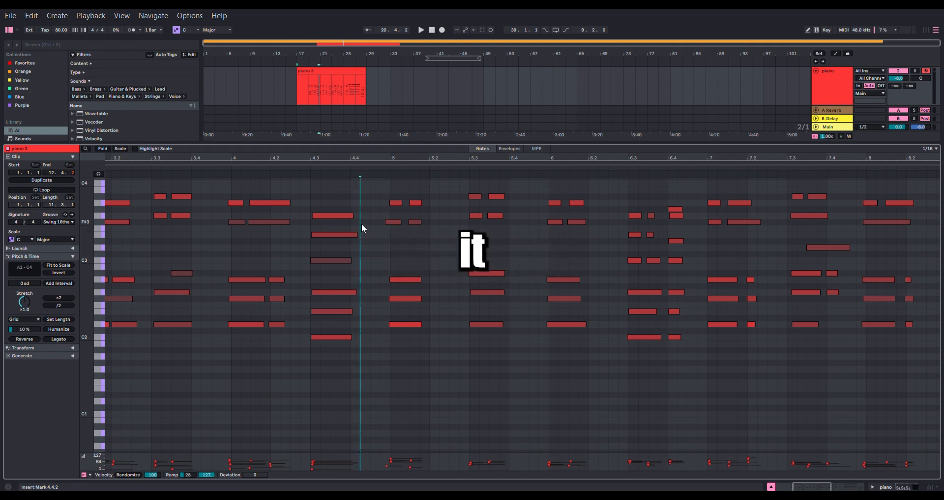
# - Play back the arrangement from about 20.4.2 to hear the early F#3 note leading into the clip's bar 5
pyautogui.scroll(5, 369, 212)
pyautogui.press('space')
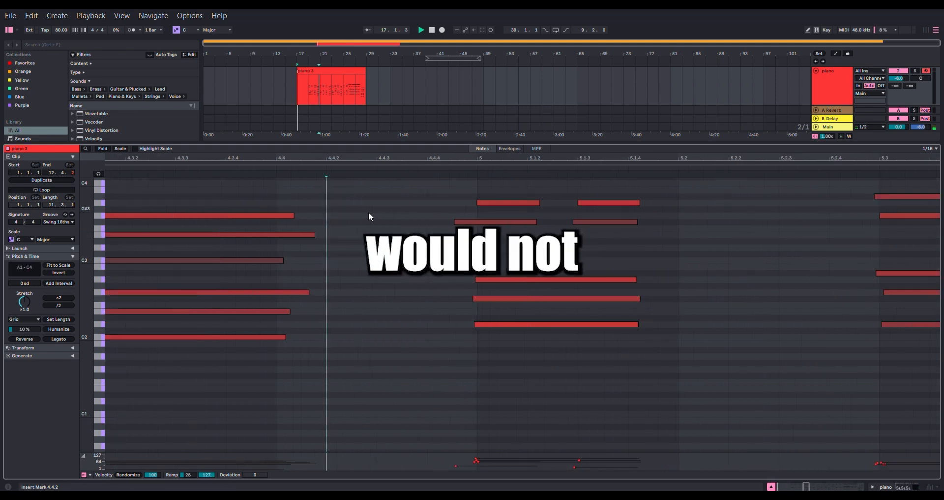
pyautogui.press('space')
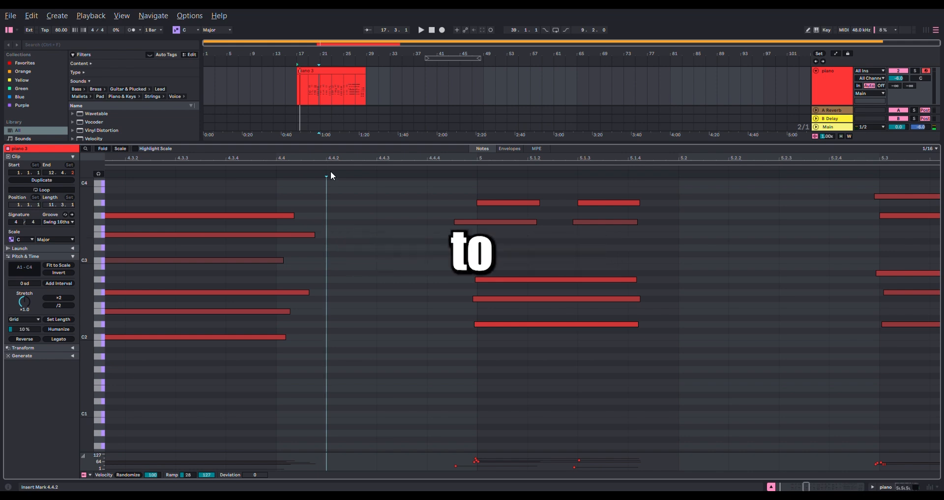
pyautogui.scroll(10, 313, 79)
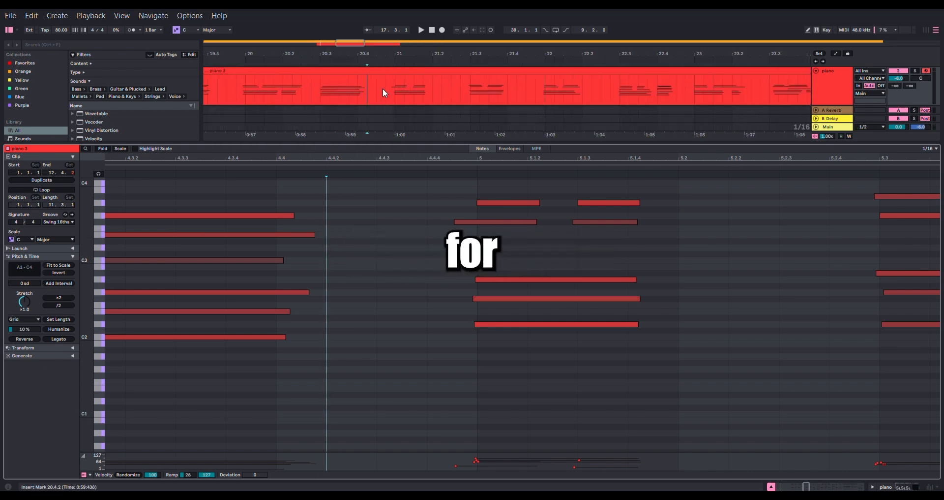
pyautogui.click(334, 88)
pyautogui.press('space')
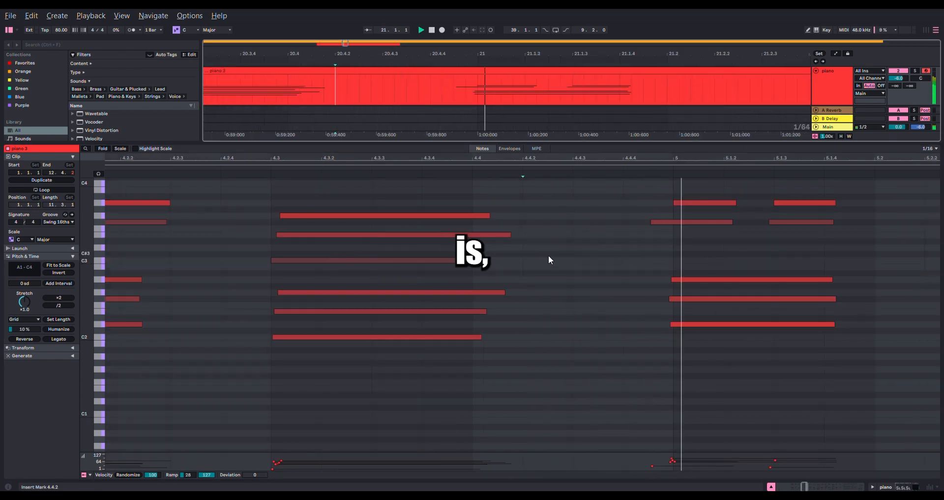
pyautogui.scroll(-5, 479, 260)
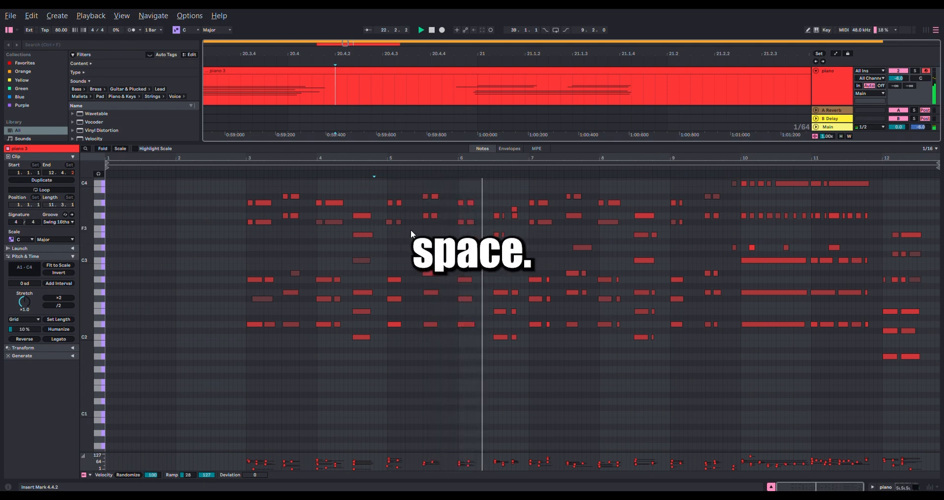
pyautogui.press('space')
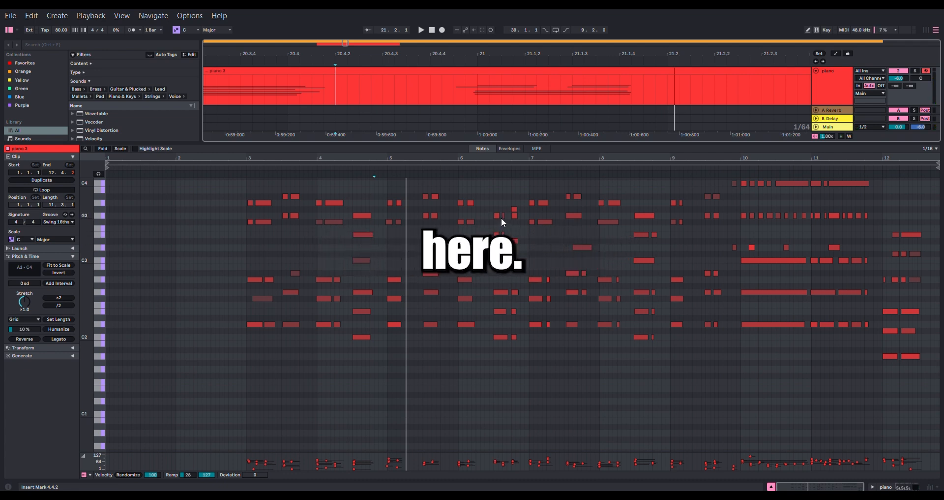
# - Move the first G3 note of the chord at 6.3 slightly earlier so it starts exactly on the 6.3 grid line
pyautogui.scroll(6, 501, 217)
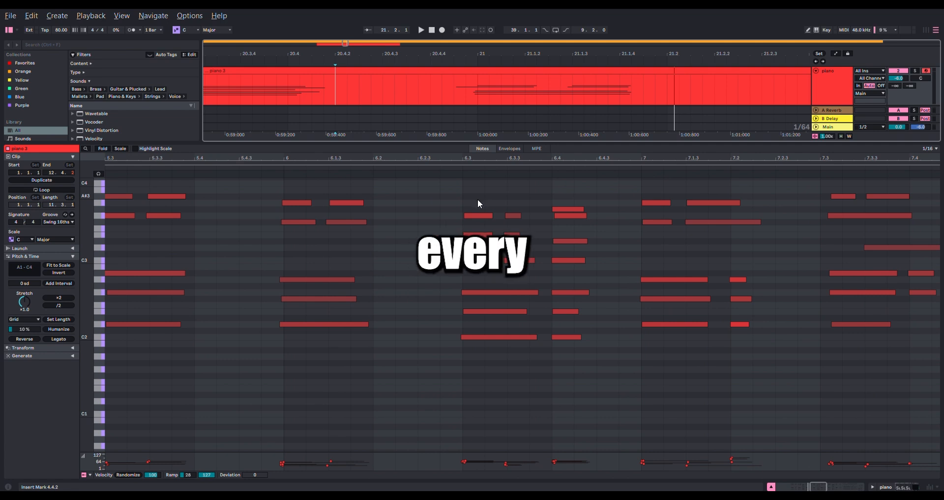
pyautogui.click(477, 215)
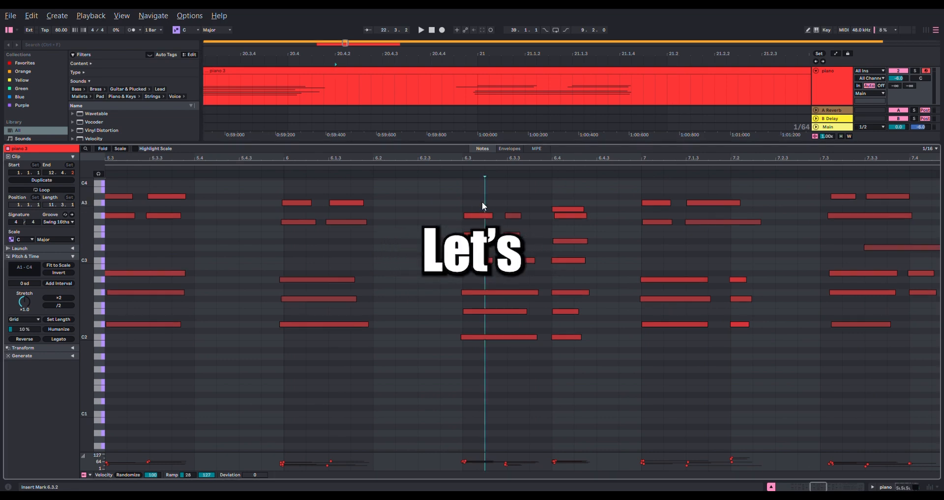
pyautogui.scroll(1, 475, 220)
pyautogui.scroll(5, 480, 220)
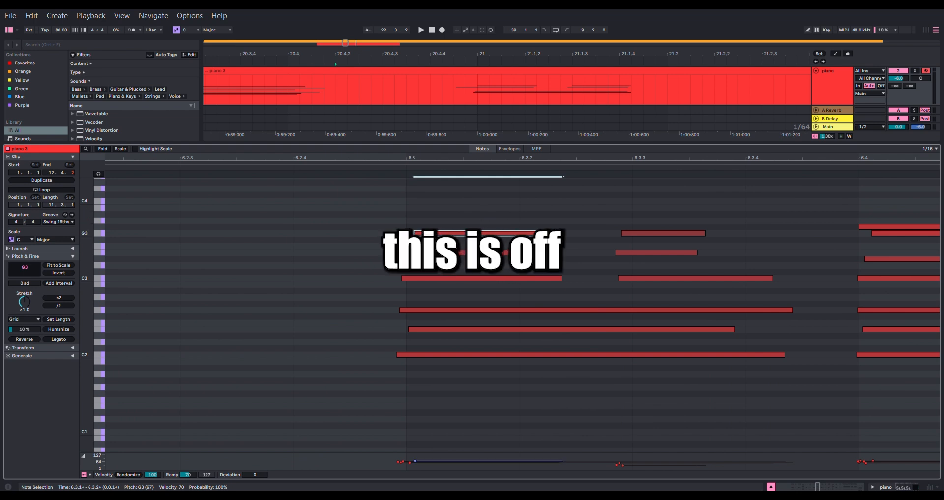
pyautogui.moveTo(474, 233); pyautogui.dragTo(467, 233)
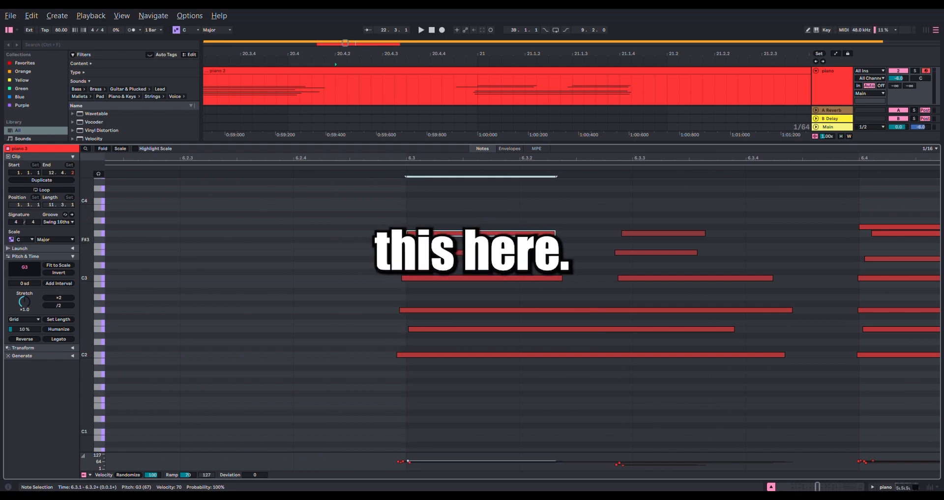
# - Place the insert marker at 6.2.2 in the clip and play back the piano part with the whole clip in view
pyautogui.scroll(-5, 492, 233)
pyautogui.click(414, 246)
pyautogui.press('space')
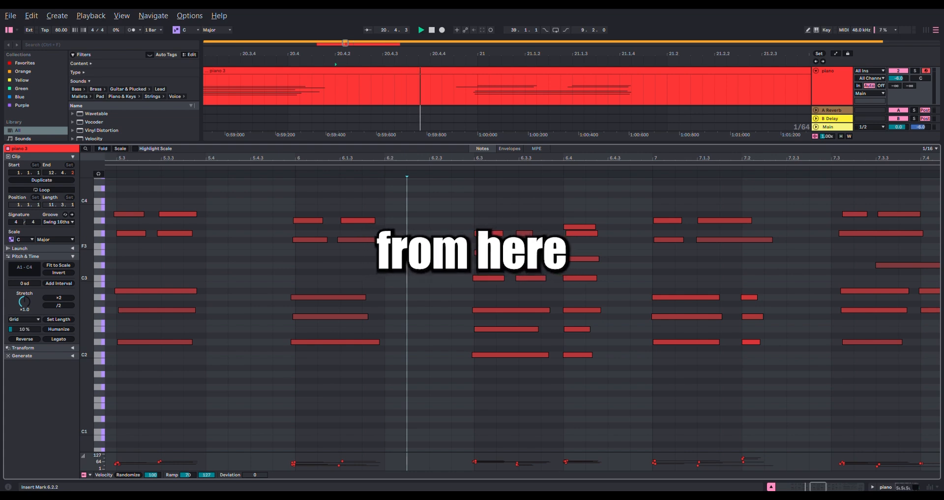
pyautogui.scroll(-5, 414, 250)
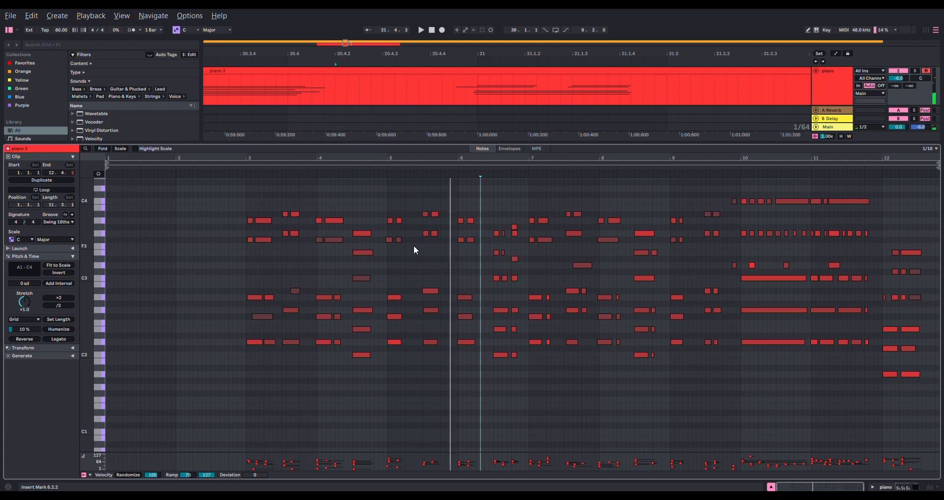
# - Move the G3 note of the chord at 6.4 earlier so it starts on the 6.4 line together with the G#3 note
pyautogui.scroll(10, 521, 232)
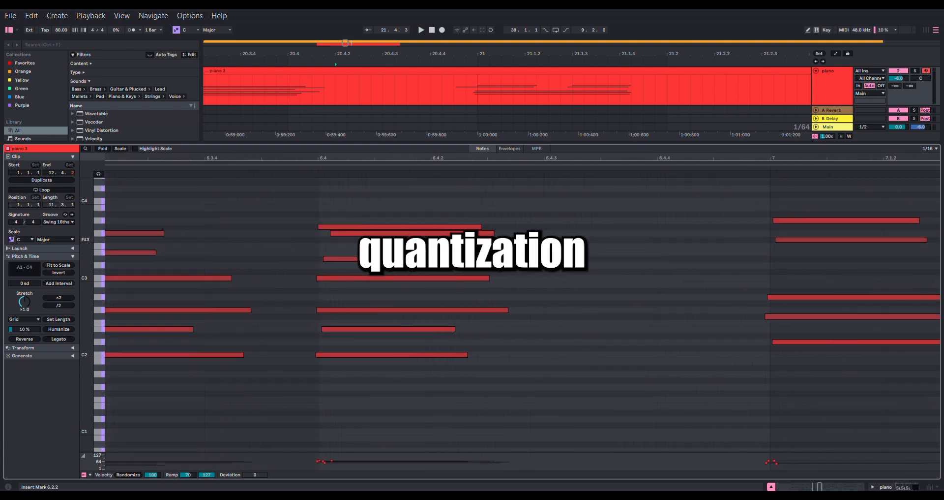
pyautogui.click(348, 226)
pyautogui.scroll(3, 325, 237)
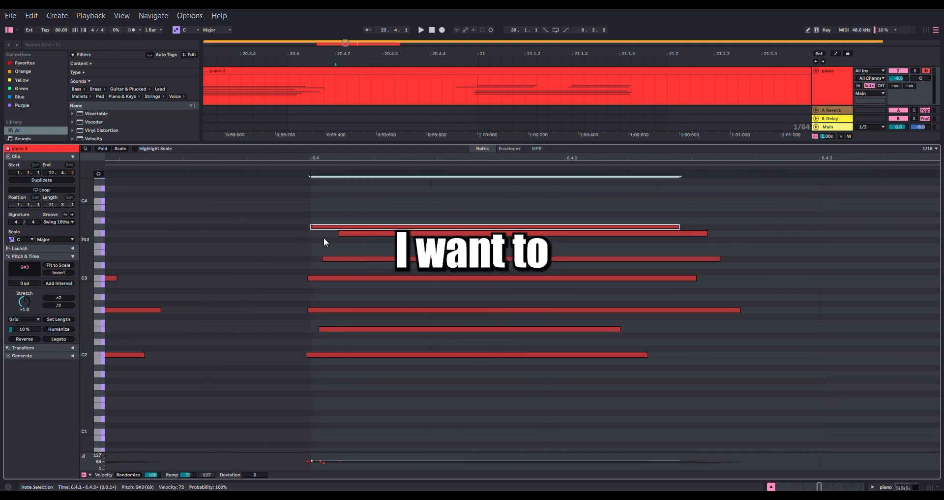
pyautogui.click(363, 234)
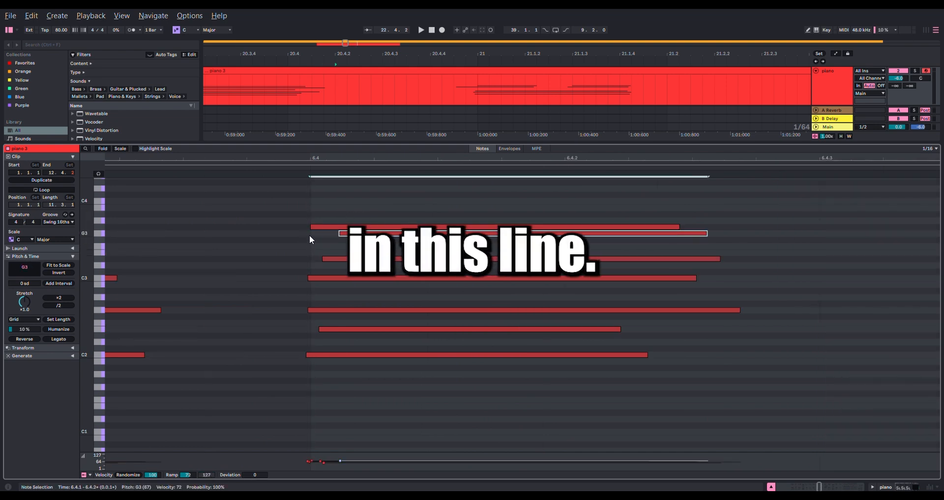
pyautogui.moveTo(374, 234); pyautogui.dragTo(347, 241)
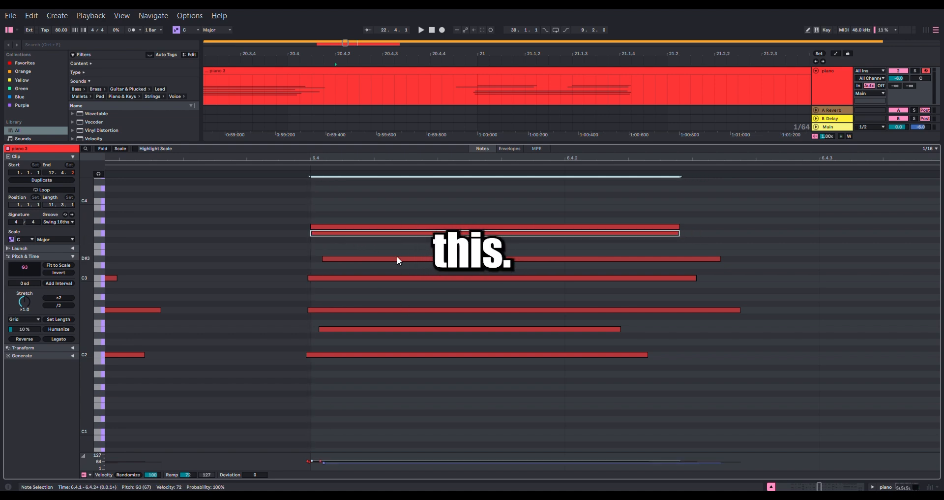
# - Move the E2 and D#3 notes of the chord at 6.4 earlier together so the D#3 starts on the 6.4 line
pyautogui.moveTo(445, 380); pyautogui.dragTo(383, 274)
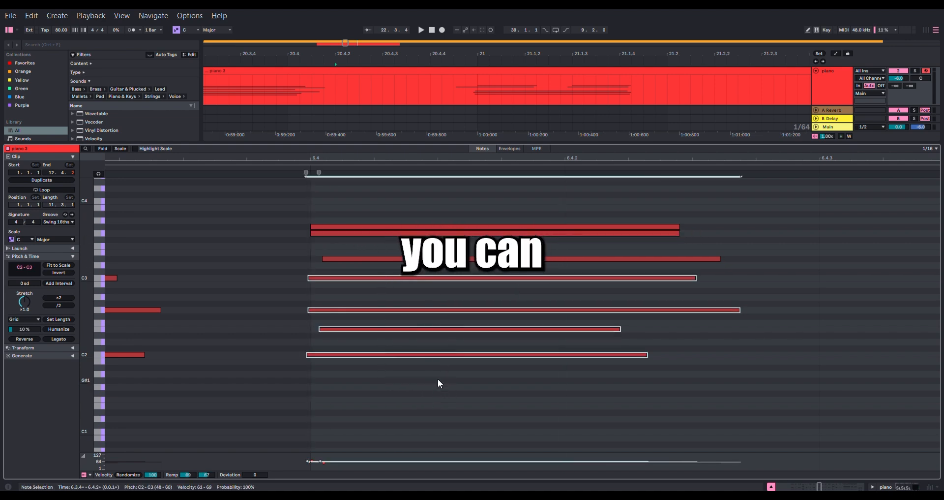
pyautogui.click(439, 378)
pyautogui.moveTo(445, 342); pyautogui.dragTo(432, 322)
pyautogui.moveTo(430, 267); pyautogui.dragTo(421, 251)
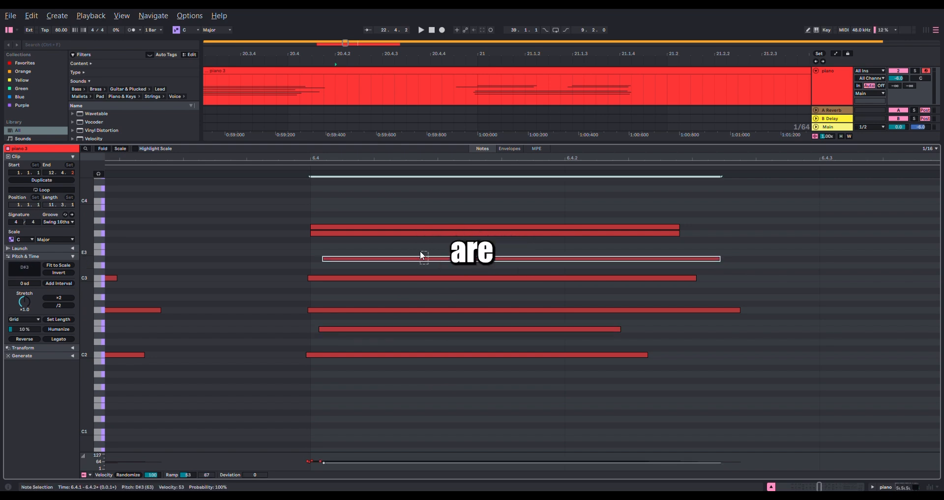
pyautogui.moveTo(389, 324); pyautogui.dragTo(387, 329)
pyautogui.keyDown('shift'); pyautogui.click(396, 258); pyautogui.keyUp('shift')
pyautogui.moveTo(396, 259); pyautogui.dragTo(386, 259)
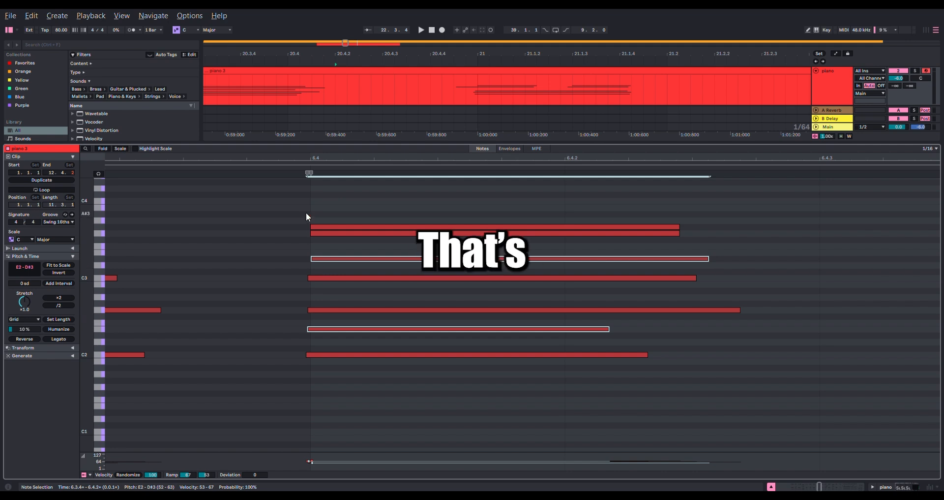
# - Shift only the E2 note of the chord at 6.4 slightly later so it starts exactly on the 6.4 line
pyautogui.click(332, 323)
pyautogui.click(371, 259)
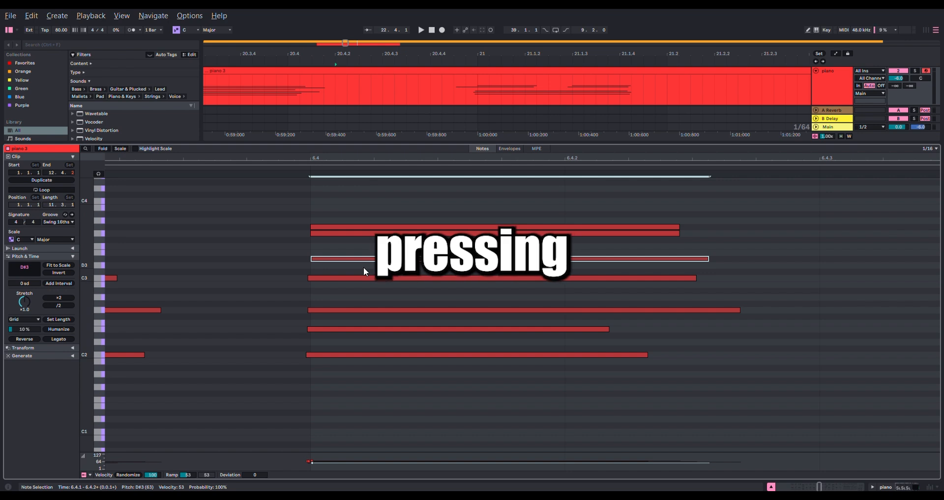
pyautogui.click(353, 329)
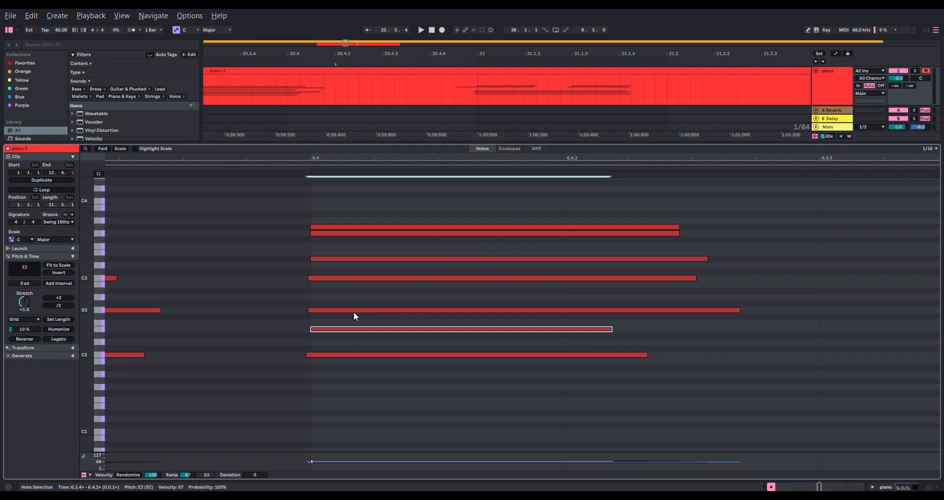
# - Select the whole chord at 6.4 and shrink the note editor so the arrangement's tracks have more room
pyautogui.scroll(-5, 410, 326)
pyautogui.moveTo(428, 377); pyautogui.dragTo(409, 221)
pyautogui.moveTo(496, 144); pyautogui.dragTo(496, 320)
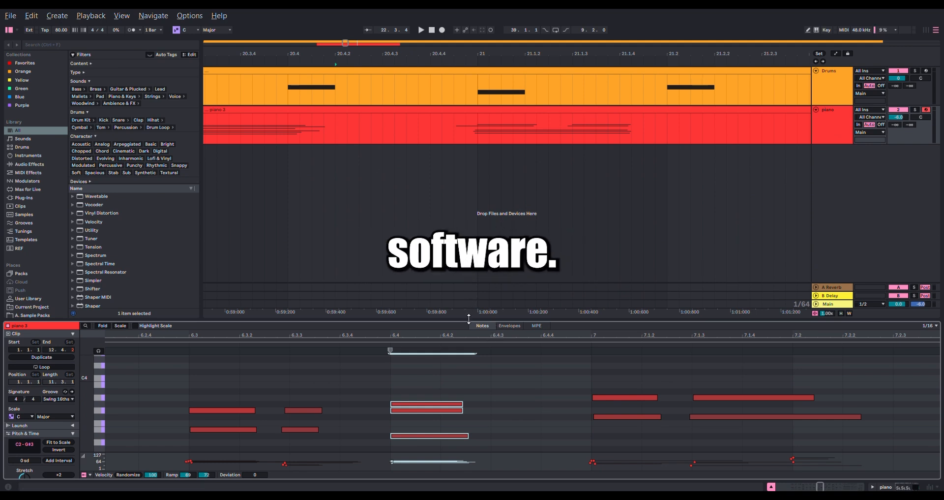
pyautogui.moveTo(470, 321); pyautogui.dragTo(471, 379)
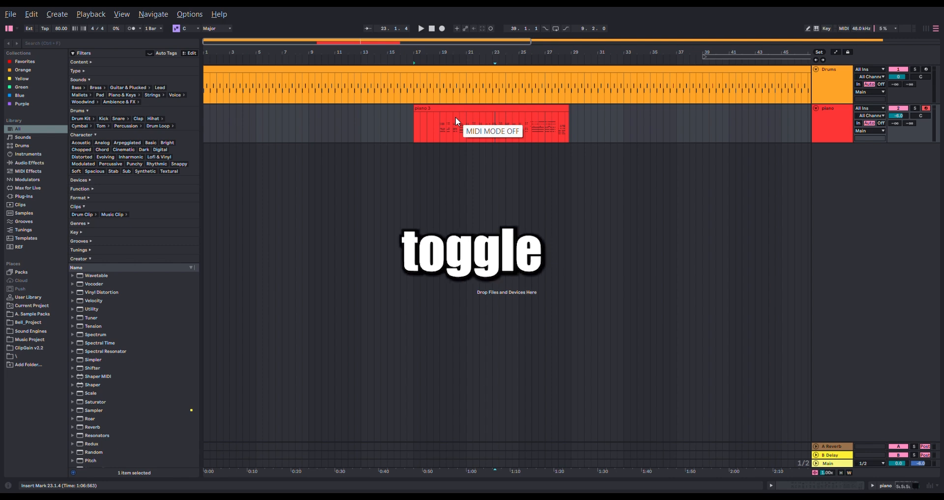
# - Play back the piano 3 clip in the arrangement from 19.1.1, restarting playback once
pyautogui.hotkey('ctrl', 'space')
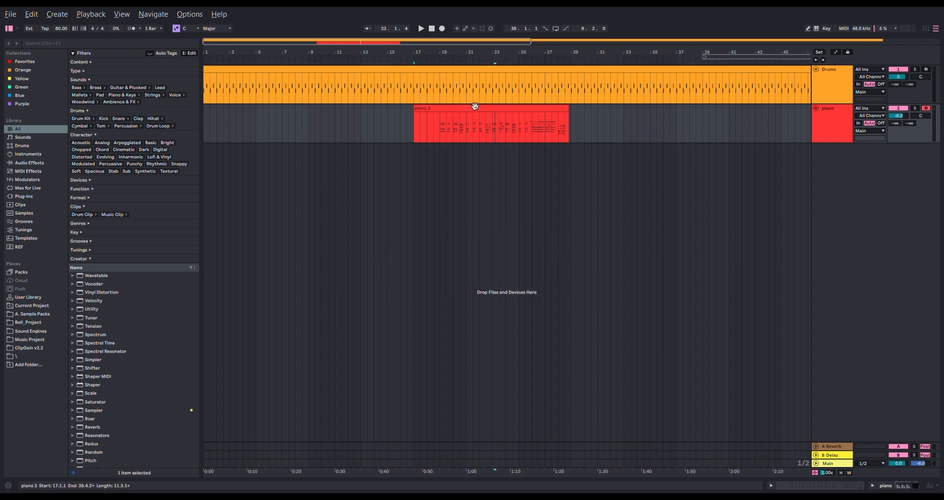
pyautogui.click(475, 106)
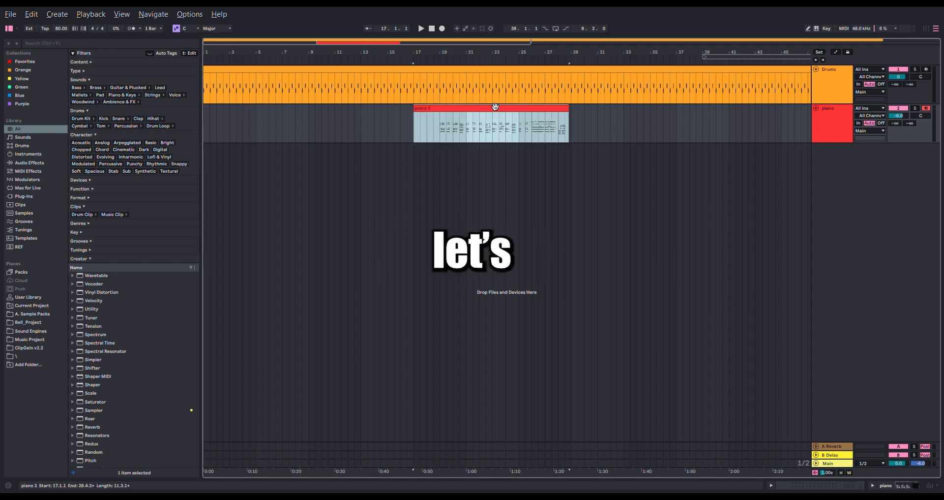
pyautogui.click(441, 132)
pyautogui.press('space')
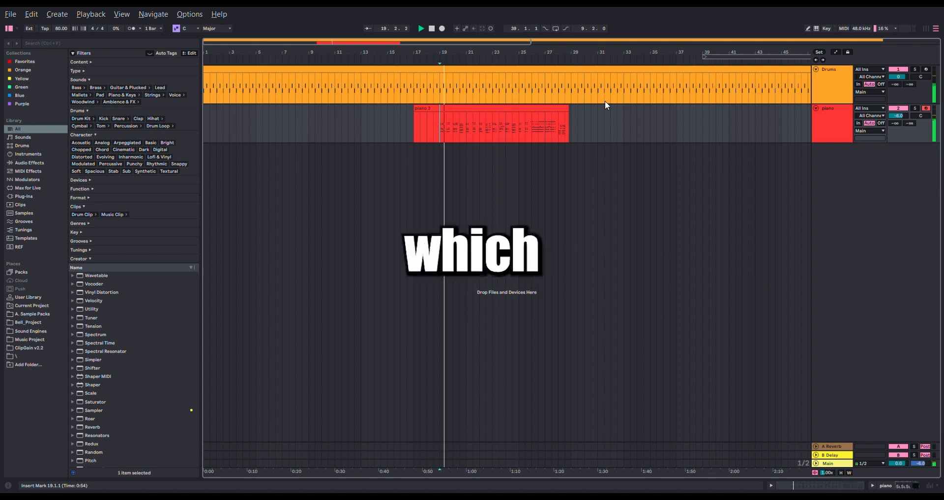
pyautogui.press('space')
pyautogui.press('space')
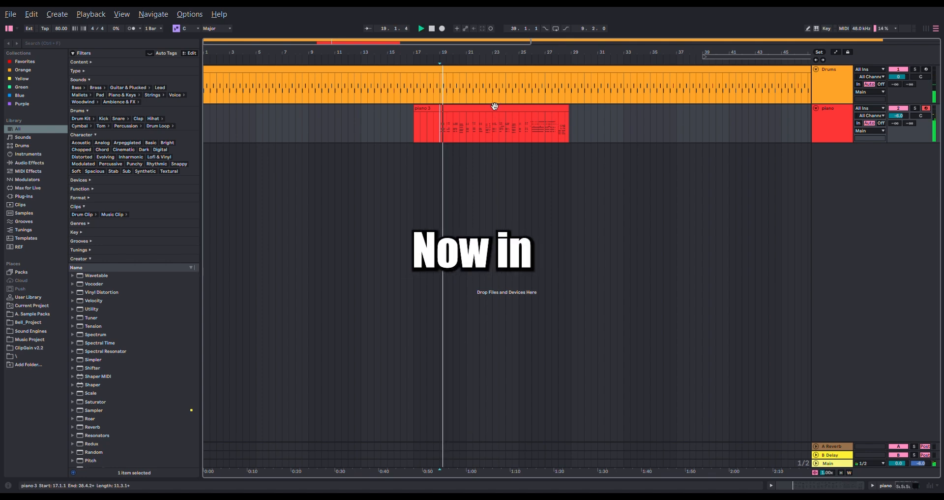
# - Open the piano 3 clip in an enlarged note editor, place the insert marker at 5.3.3 and stop playback
pyautogui.doubleClick(496, 107)
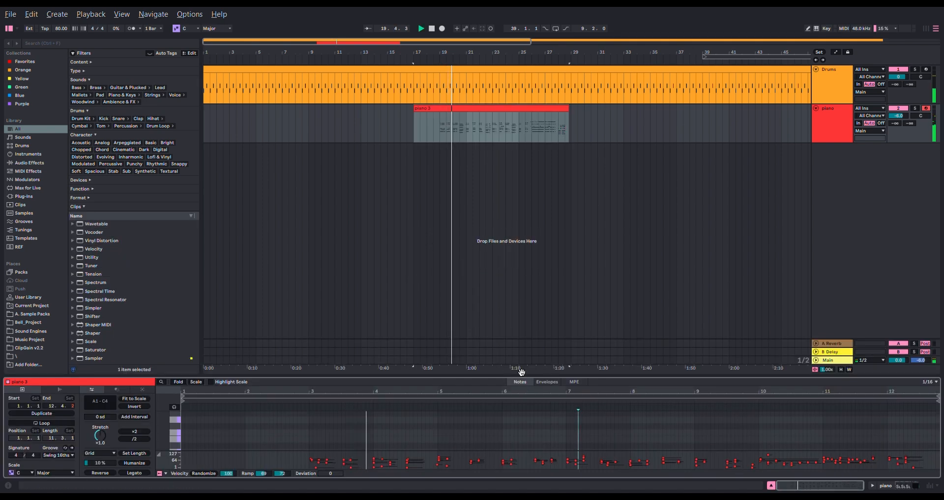
pyautogui.moveTo(523, 377); pyautogui.dragTo(551, 136)
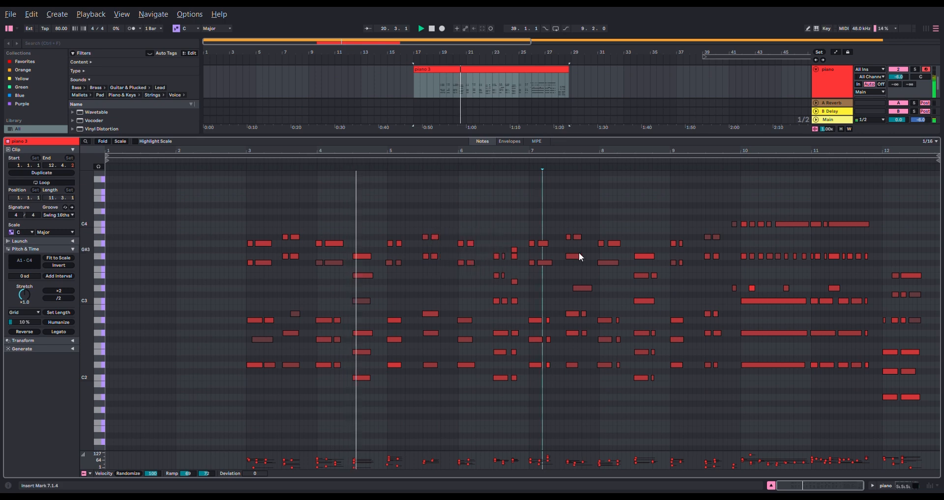
pyautogui.click(433, 211)
pyautogui.press('space')
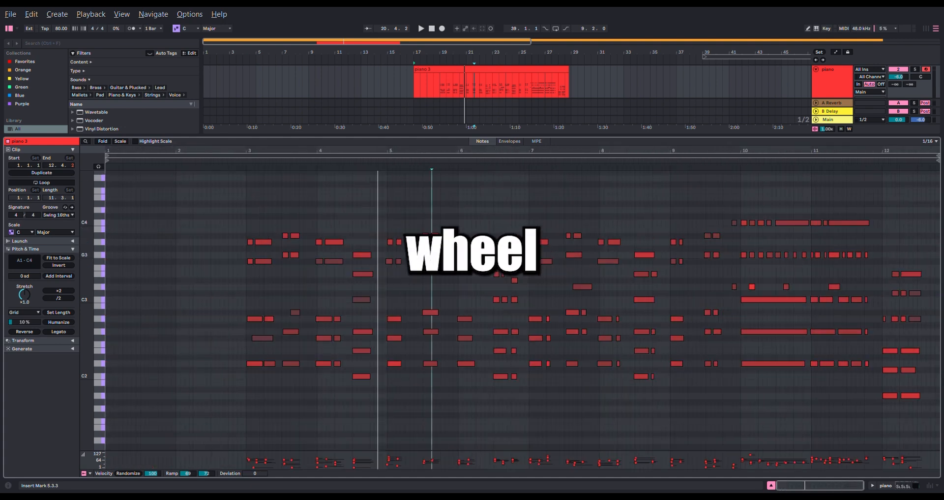
pyautogui.scroll(6, 492, 256)
pyautogui.scroll(-6, 493, 256)
pyautogui.scroll(-1, 534, 260)
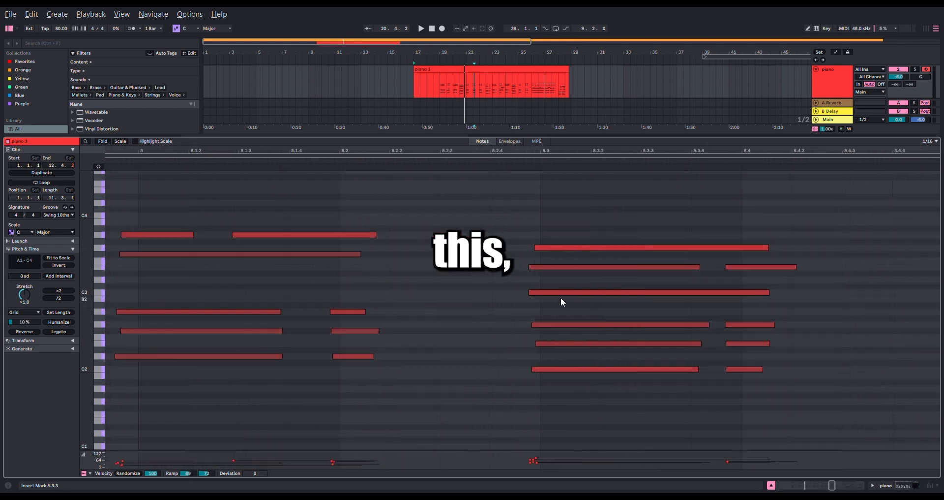
pyautogui.click(549, 326)
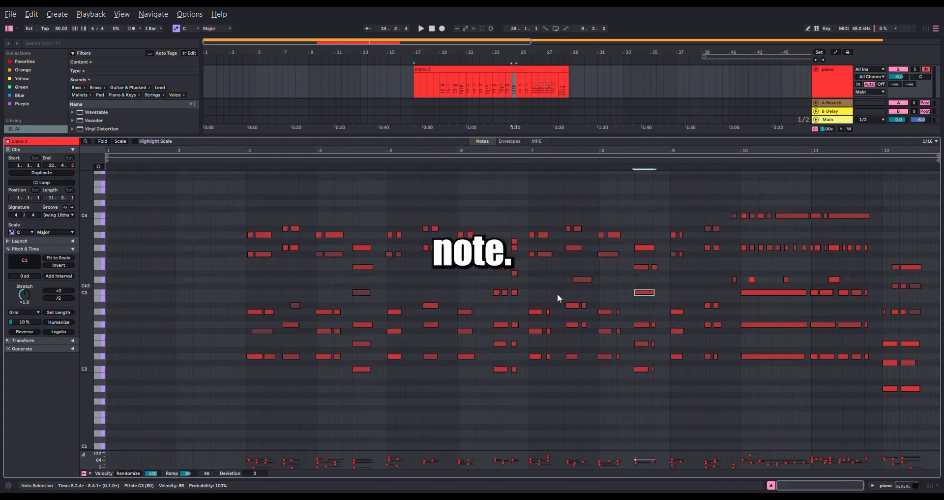
pyautogui.click(489, 276)
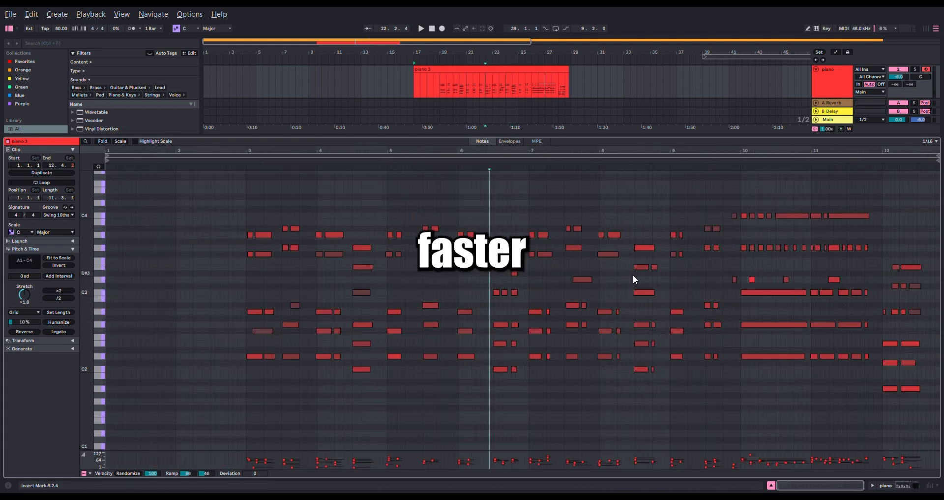
# - Select all six notes of the chord at 8.3 and quantize their starts to the 1/16 grid
pyautogui.scroll(10, 632, 293)
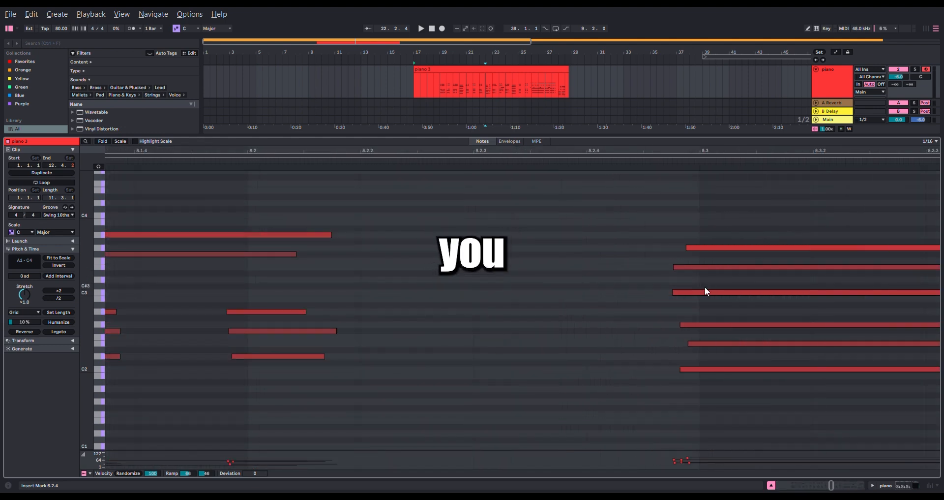
pyautogui.hscroll(5, 704, 286)
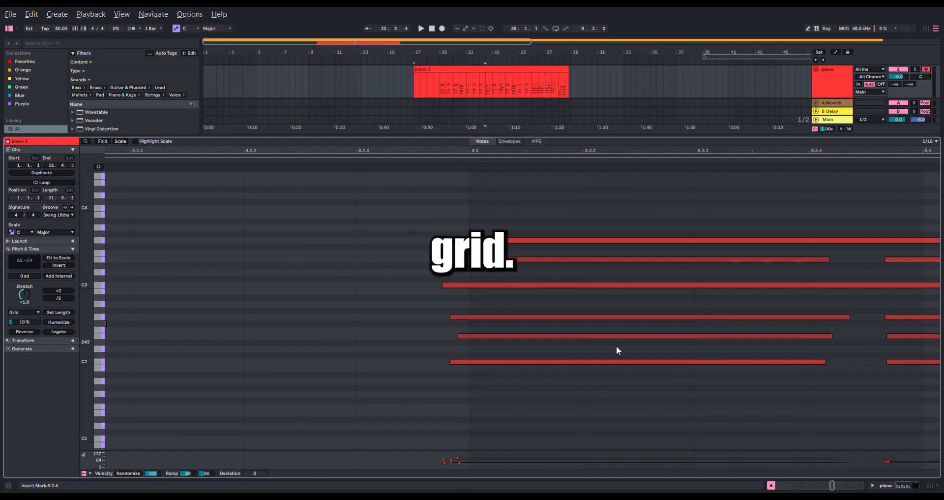
pyautogui.moveTo(628, 380); pyautogui.dragTo(574, 225)
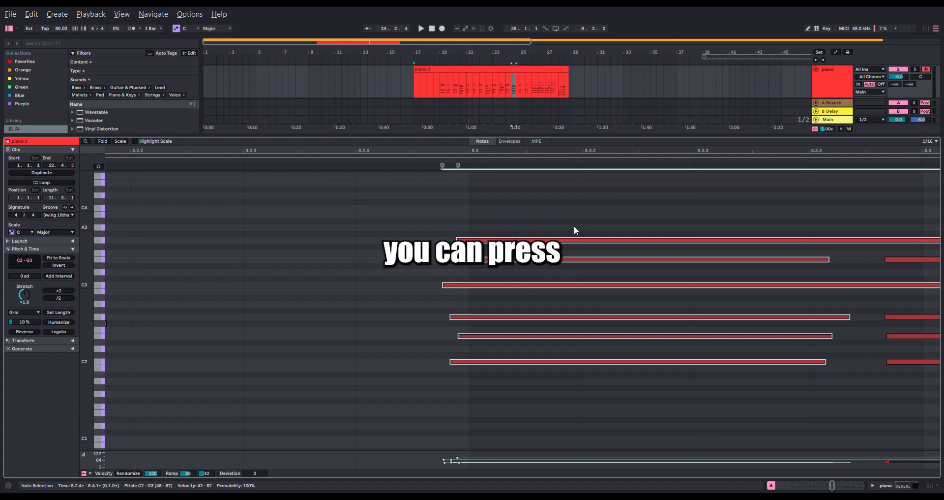
pyautogui.hotkey('ctrl', 'u')
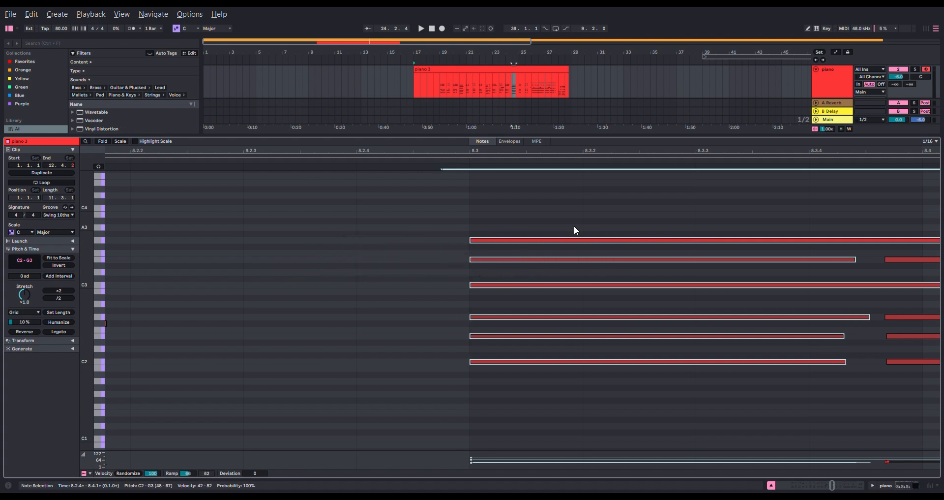
# - Undo the quantization of the chord at 8.3 and quantize its notes again
pyautogui.scroll(-10, 574, 225)
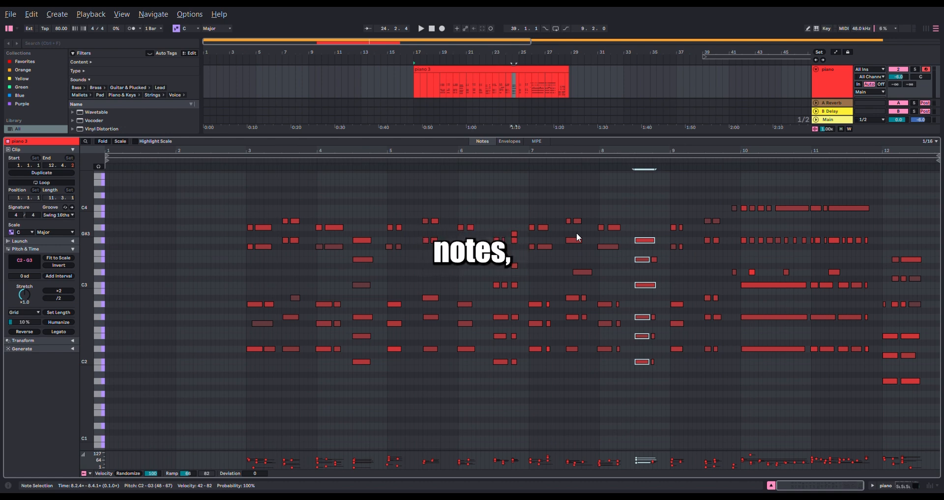
pyautogui.scroll(8, 655, 295)
pyautogui.scroll(5, 616, 293)
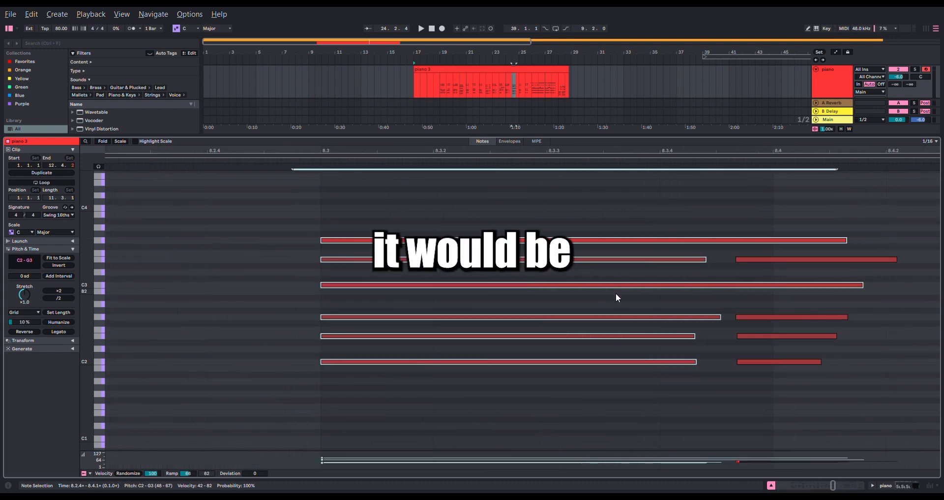
pyautogui.hotkey('ctrl', 'z')
pyautogui.moveTo(582, 295); pyautogui.dragTo(568, 311)
pyautogui.press('q')
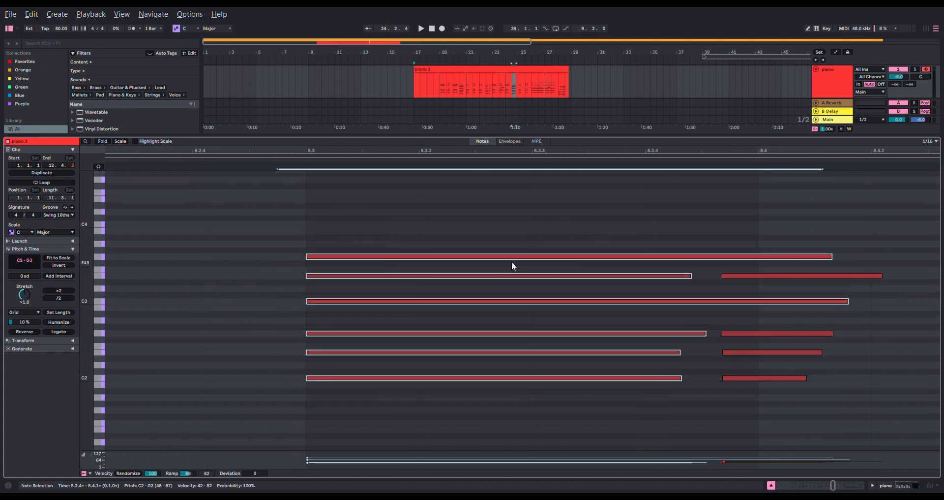
# - Quantize the five-note chord at 7.3 and the D3 note near 7.3.3 to the grid
pyautogui.click(526, 220)
pyautogui.scroll(-5, 606, 279)
pyautogui.moveTo(512, 284); pyautogui.dragTo(599, 253)
pyautogui.scroll(4, 565, 252)
pyautogui.scroll(4, 462, 210)
pyautogui.moveTo(464, 187); pyautogui.dragTo(457, 378)
pyautogui.scroll(4, 445, 291)
pyautogui.scroll(1, 453, 309)
pyautogui.hotkey('ctrl', 'u')
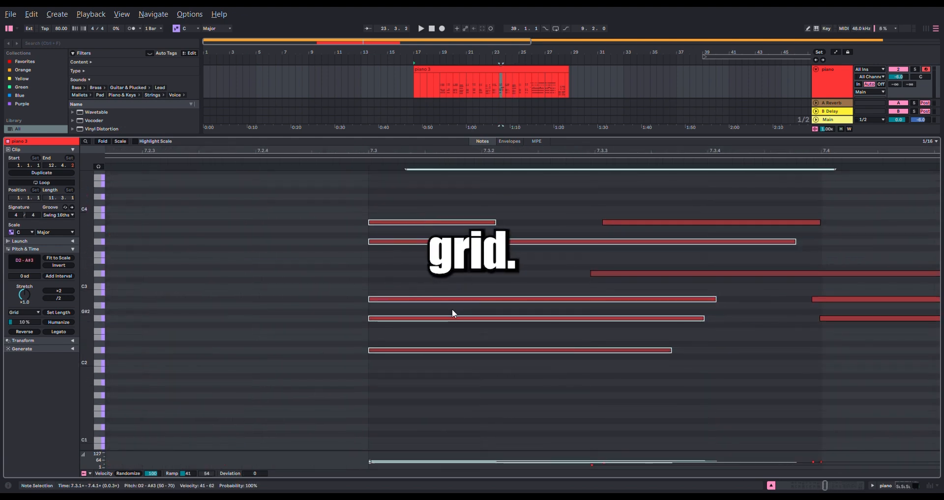
pyautogui.click(670, 272)
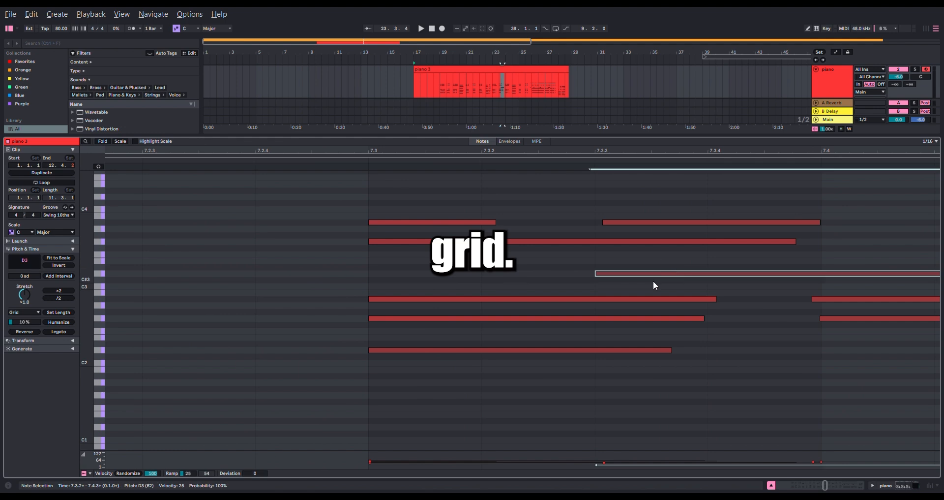
# - Select all notes of the chord at 6.4, from C2 to G#3, and quantize them to the grid
pyautogui.scroll(-5, 582, 278)
pyautogui.moveTo(310, 384); pyautogui.dragTo(271, 216)
pyautogui.press('z')
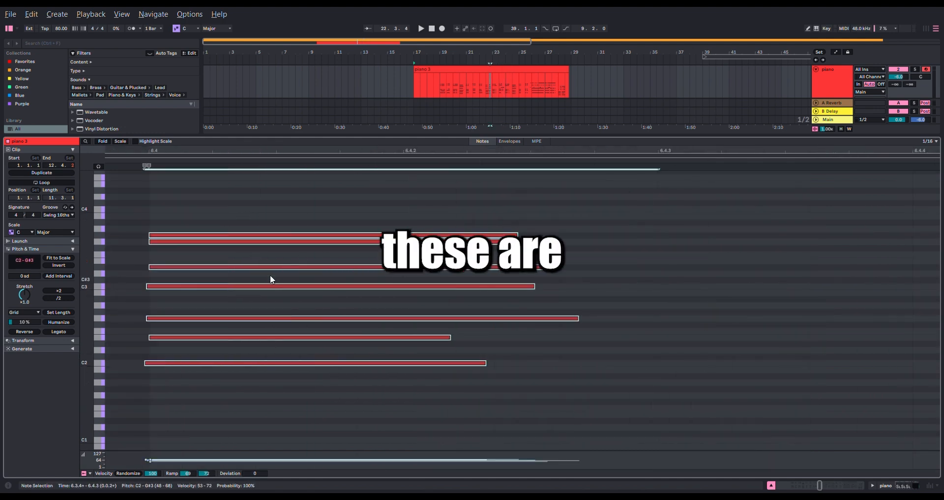
pyautogui.scroll(5, 144, 307)
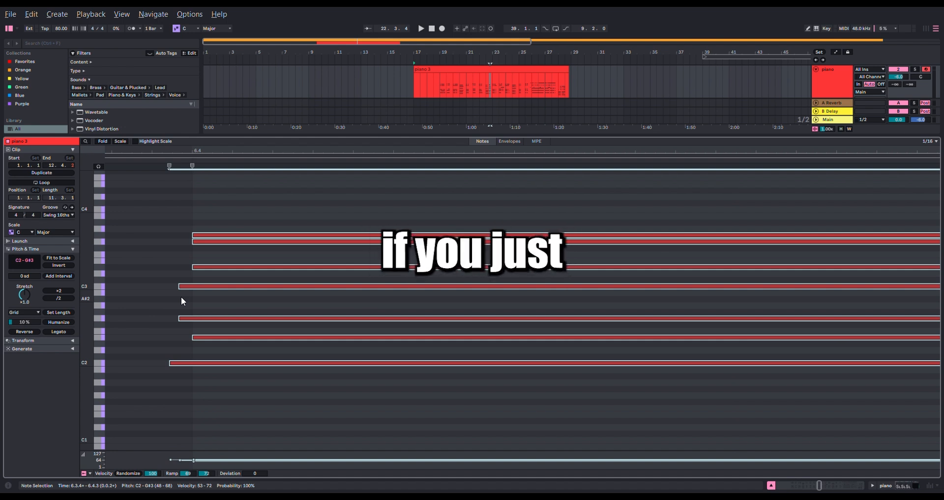
pyautogui.hotkey('ctrl', 'u')
# - Quantize the C2 to G3 chord at 6.3 to the grid and clear the note selection
pyautogui.scroll(-5, 340, 319)
pyautogui.moveTo(274, 208); pyautogui.dragTo(252, 394)
pyautogui.hotkey('ctrl', 'u')
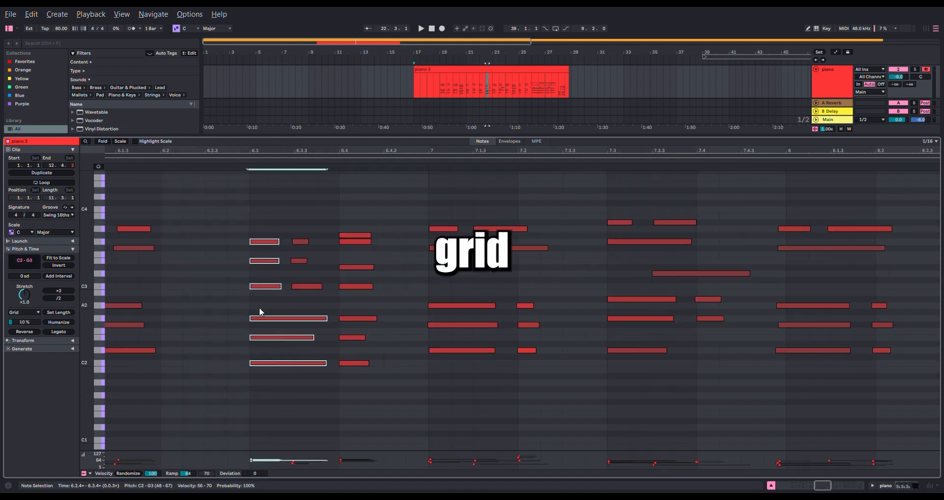
pyautogui.click(451, 279)
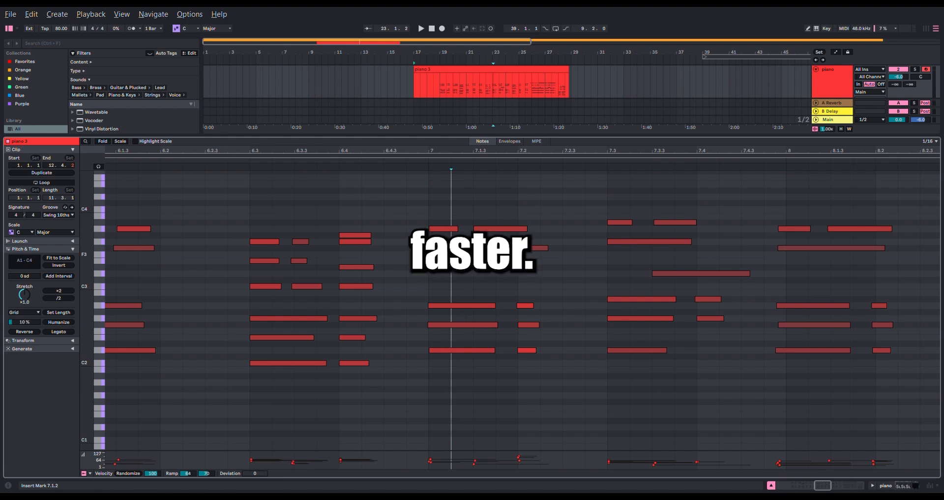
# - Transpose the D3 note at 7.3.3 down one semitone to C#3
pyautogui.hscroll(3, 421, 329)
pyautogui.hscroll(4, 492, 315)
pyautogui.moveTo(445, 271); pyautogui.dragTo(434, 345)
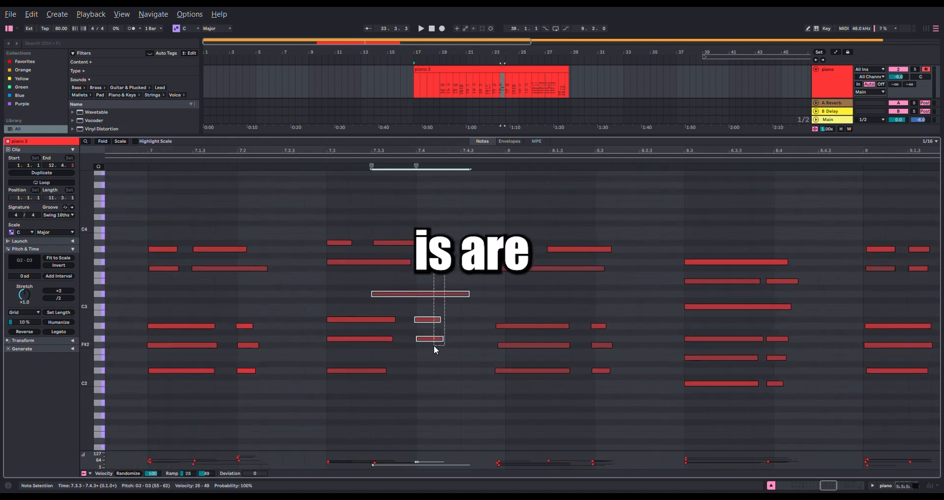
pyautogui.click(448, 273)
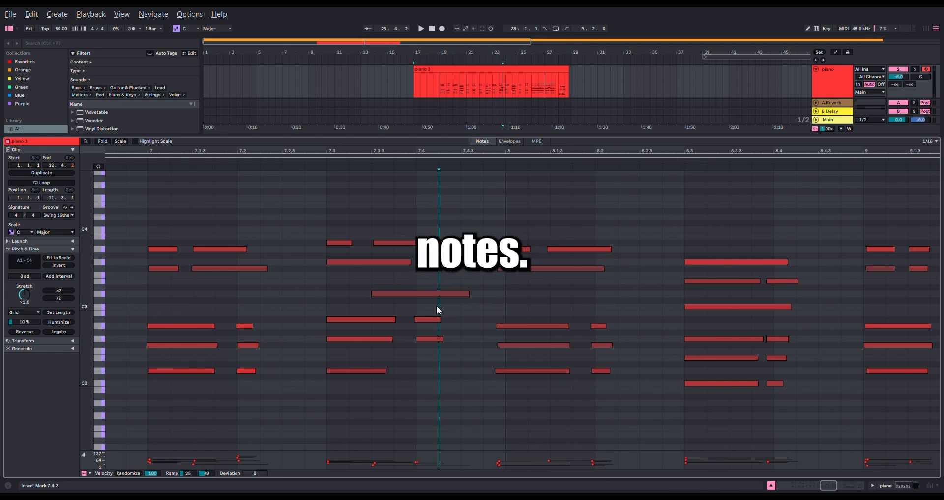
pyautogui.moveTo(433, 296); pyautogui.dragTo(448, 246)
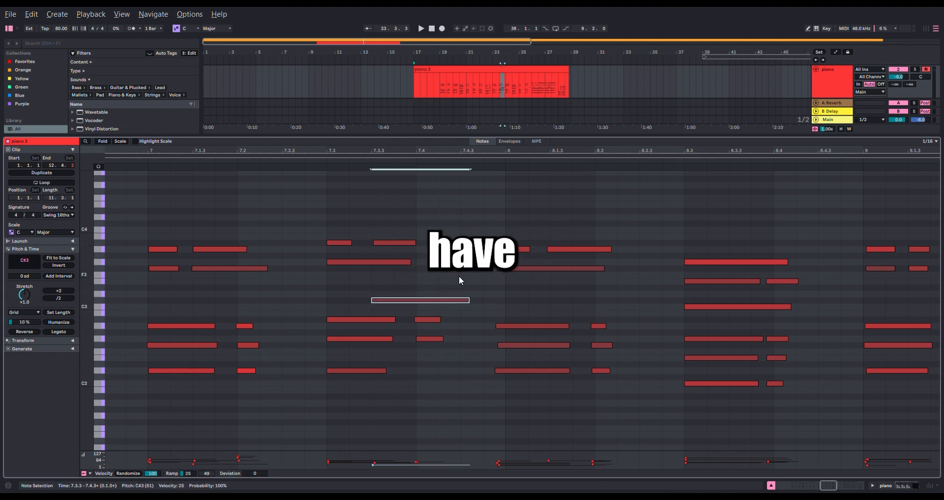
# - Delete the C#3 note at 7.3.3 and the short A#2 and G2 notes at 7.4, and undo these changes back to the original D3
pyautogui.press('Delete')
pyautogui.moveTo(460, 282); pyautogui.dragTo(432, 351)
pyautogui.press('Delete')
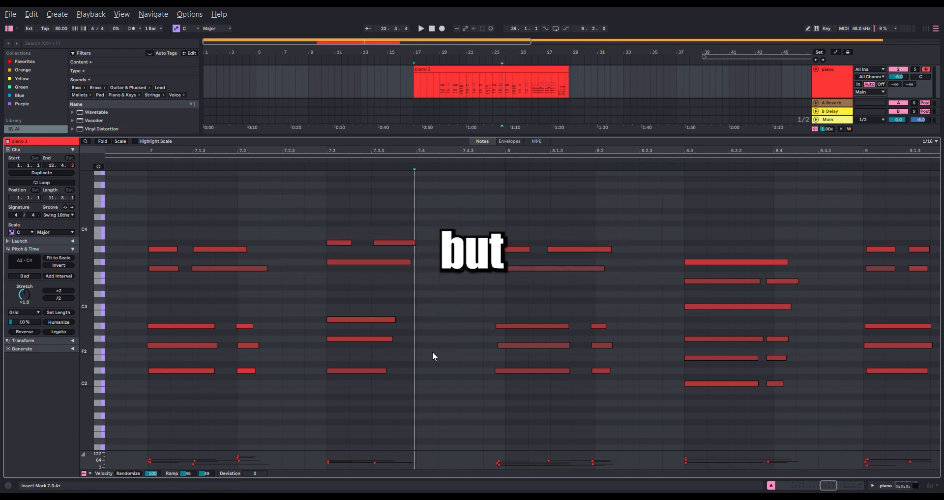
pyautogui.hotkey('ctrl', 'z')
pyautogui.hotkey('ctrl', 'z')
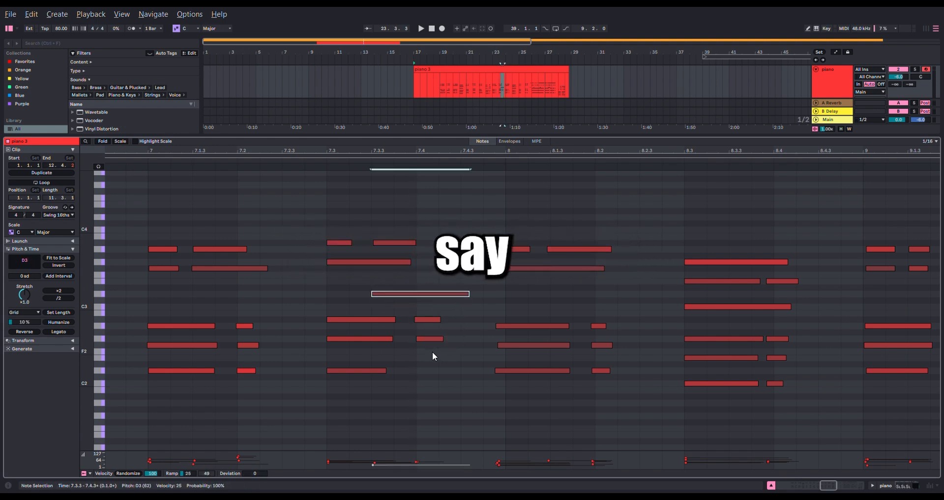
# - Delete the D3 note at 7.3.3 together with the short A#2 and G2 notes at 7.4
pyautogui.click(440, 271)
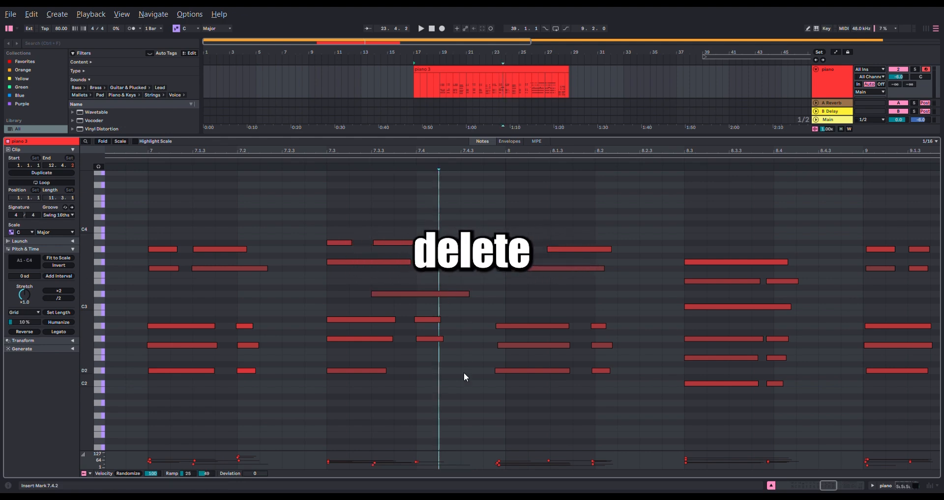
pyautogui.moveTo(464, 364); pyautogui.dragTo(412, 278)
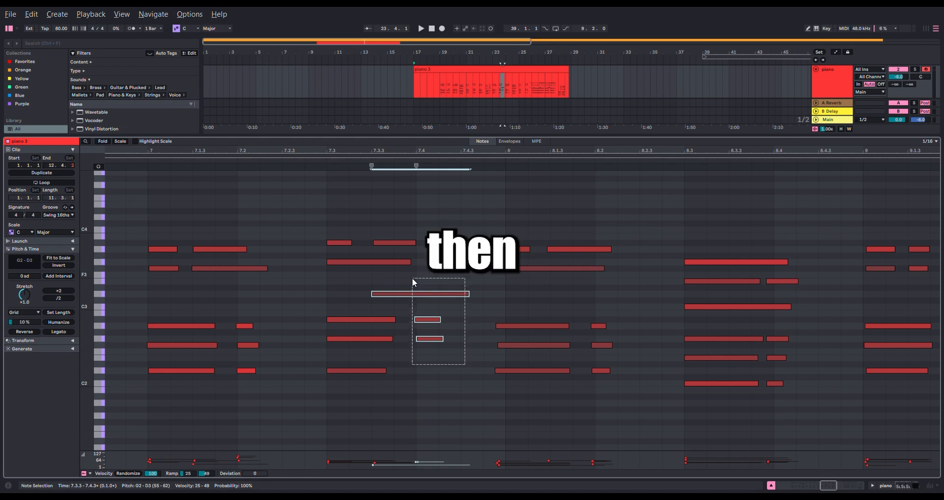
pyautogui.moveTo(413, 278); pyautogui.dragTo(412, 278)
pyautogui.press('Delete')
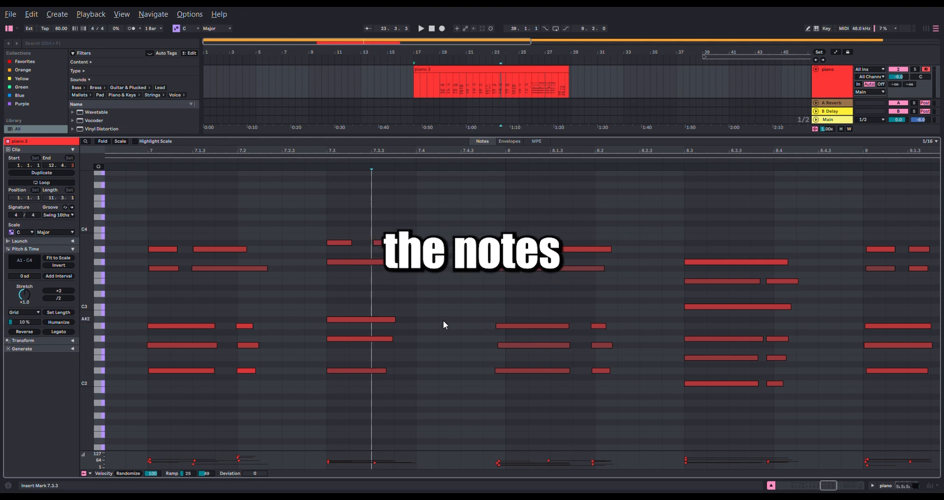
# - Delete the low D2 to A2 notes at 7.2 and the lower chord notes at 7.3, and undo the recent deletions
pyautogui.moveTo(443, 320); pyautogui.dragTo(675, 323)
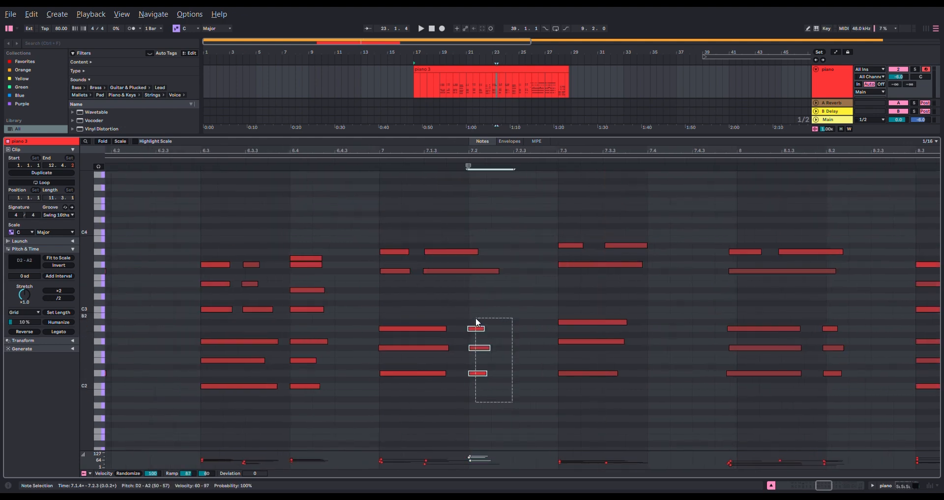
pyautogui.moveTo(654, 400); pyautogui.dragTo(611, 331)
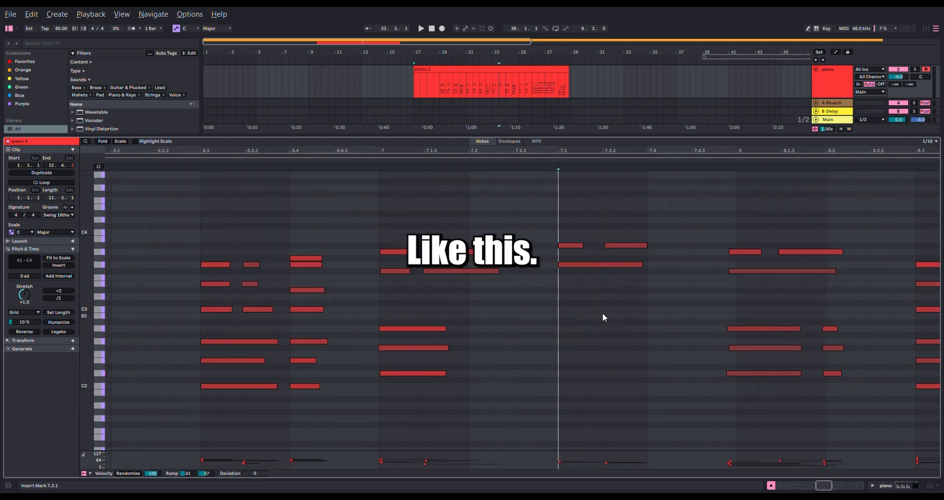
pyautogui.hotkey('ctrl', 'z')
pyautogui.hotkey('ctrl', 'z')
# - Delete the short G2 and A#2 notes at 7.4 and the long D2 note at the start of bar 8
pyautogui.click(679, 364)
pyautogui.moveTo(690, 367); pyautogui.dragTo(642, 335)
pyautogui.press('Delete')
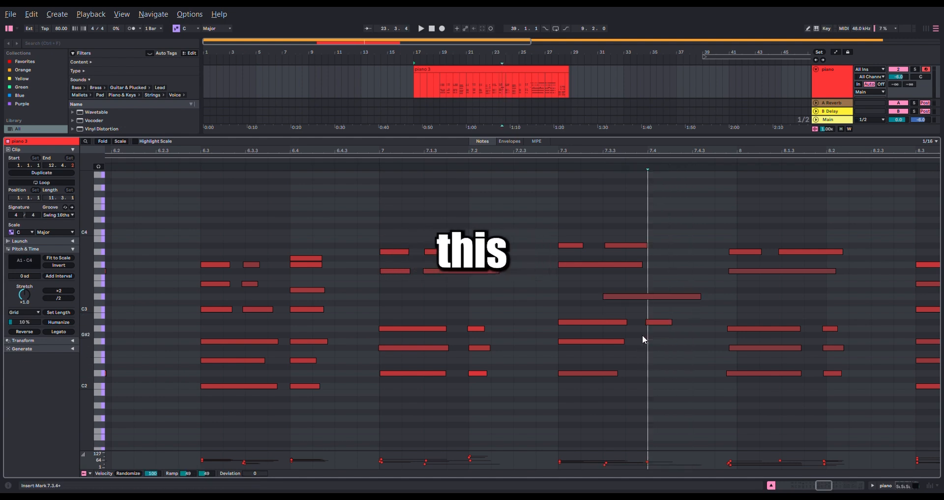
pyautogui.scroll(5, 767, 375)
pyautogui.press('Delete')
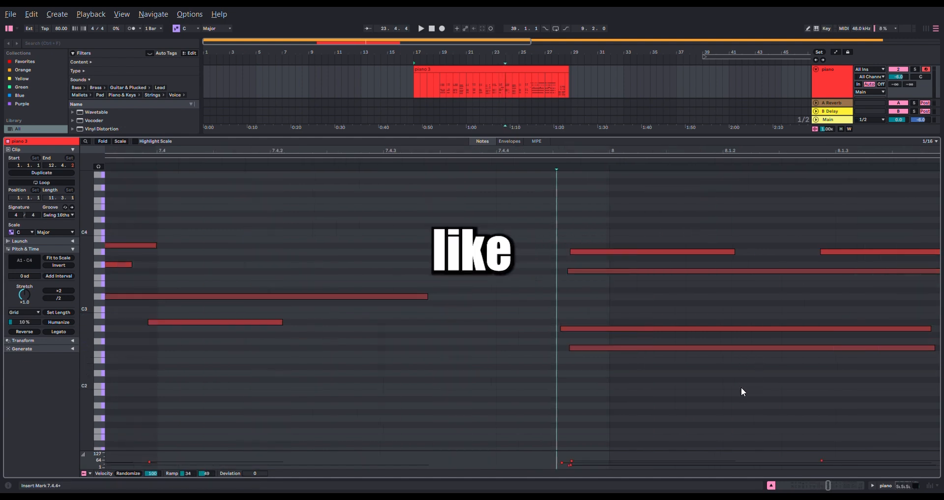
pyautogui.scroll(-5, 581, 336)
pyautogui.moveTo(530, 343); pyautogui.dragTo(506, 318)
pyautogui.press('Delete')
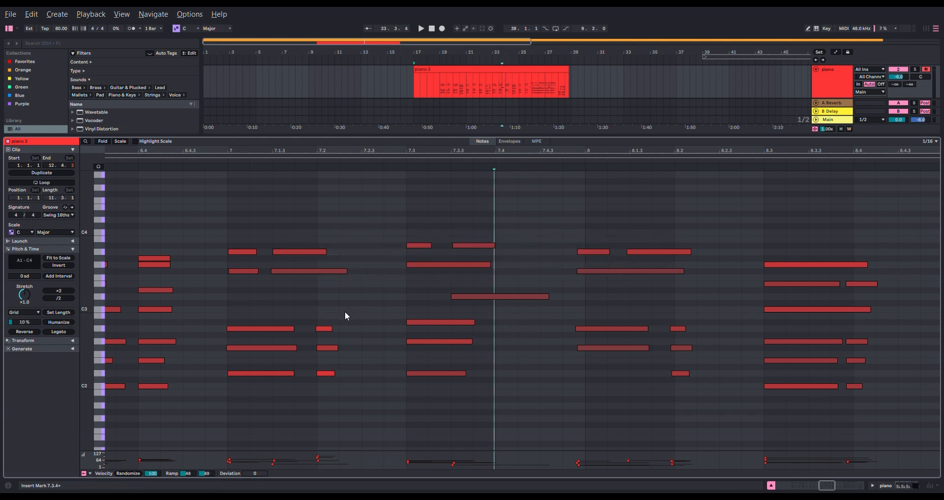
# - Delete the A#2 note at 7.3 and undo this deletion
pyautogui.moveTo(439, 310); pyautogui.dragTo(426, 325)
pyautogui.press('Delete')
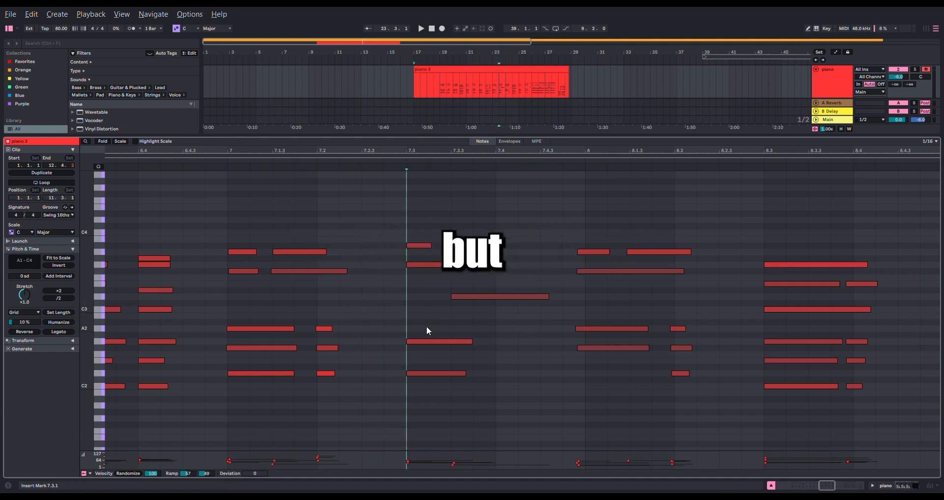
pyautogui.hotkey('ctrl', 'z')
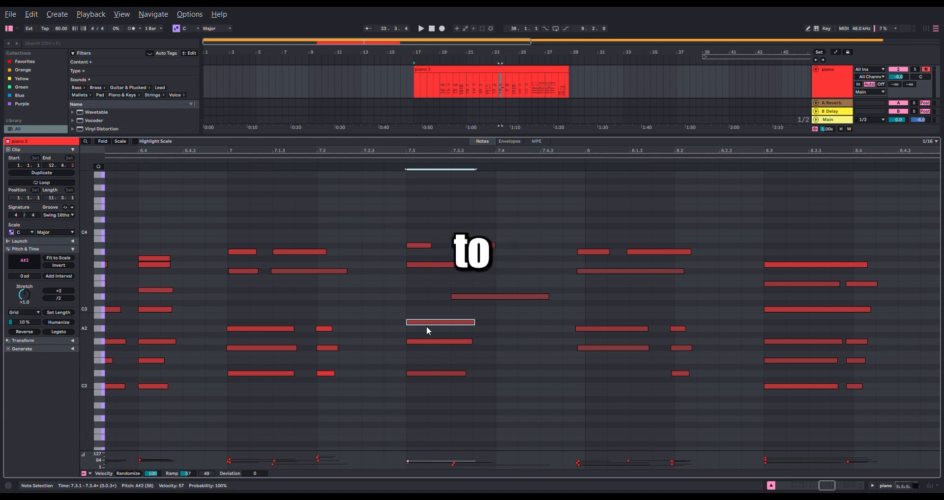
# - Delete the D3 note at 7.3.3
pyautogui.click(537, 329)
pyautogui.moveTo(536, 329); pyautogui.dragTo(499, 250)
pyautogui.press('Delete')
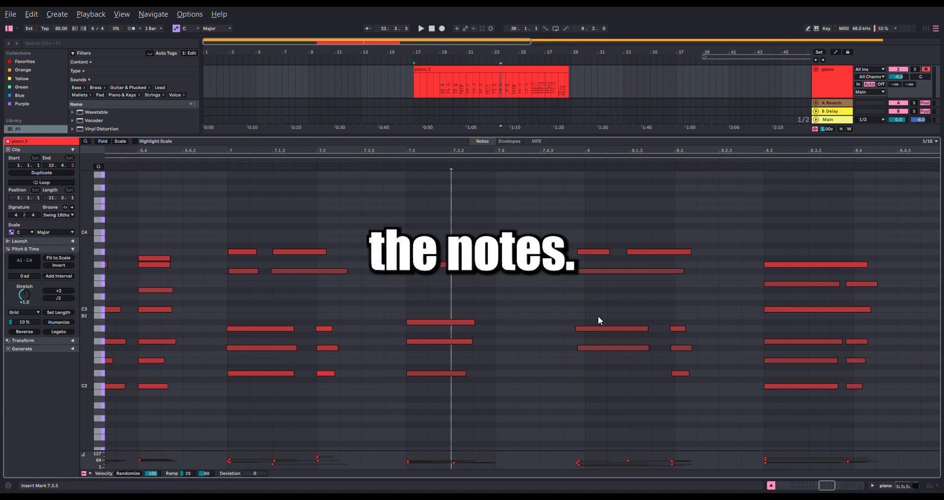
# - Move the early first A3 note of bar 4 onto the 4.1.1 grid line
pyautogui.scroll(-6, 522, 277)
pyautogui.scroll(6, 607, 282)
pyautogui.scroll(-6, 606, 282)
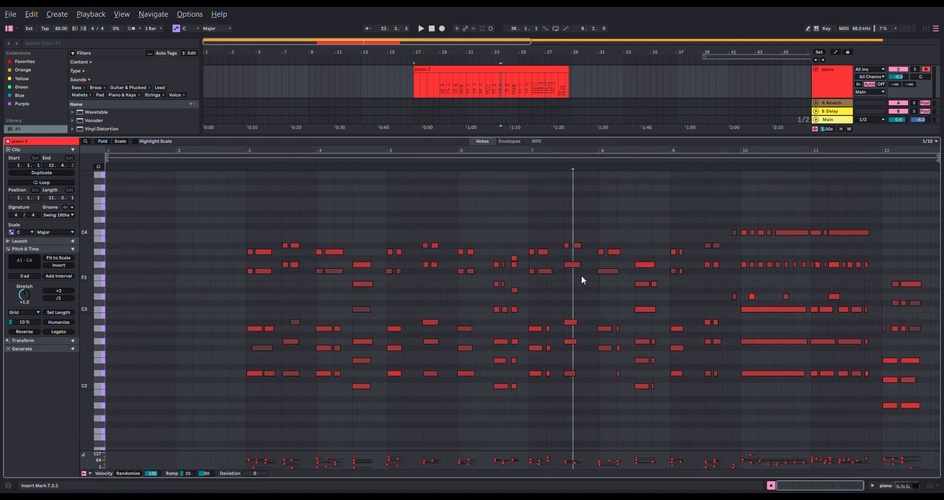
pyautogui.moveTo(555, 276); pyautogui.dragTo(483, 279)
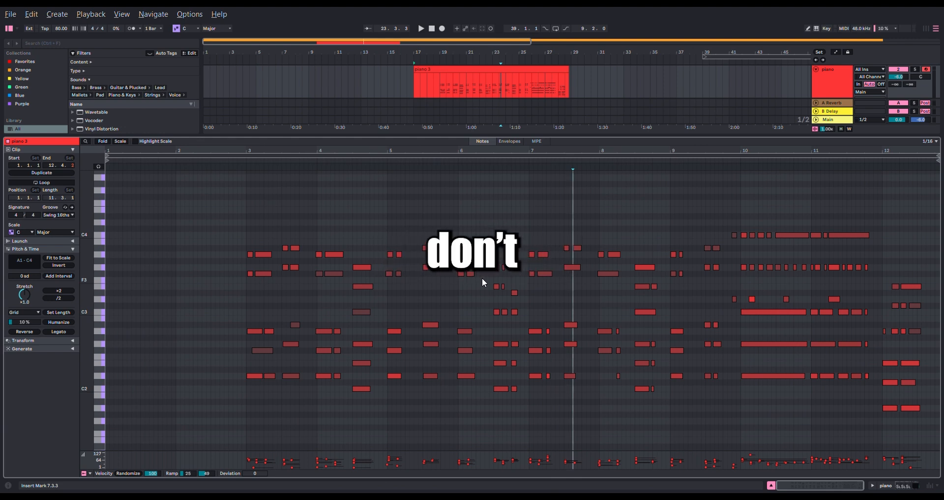
pyautogui.scroll(6, 330, 292)
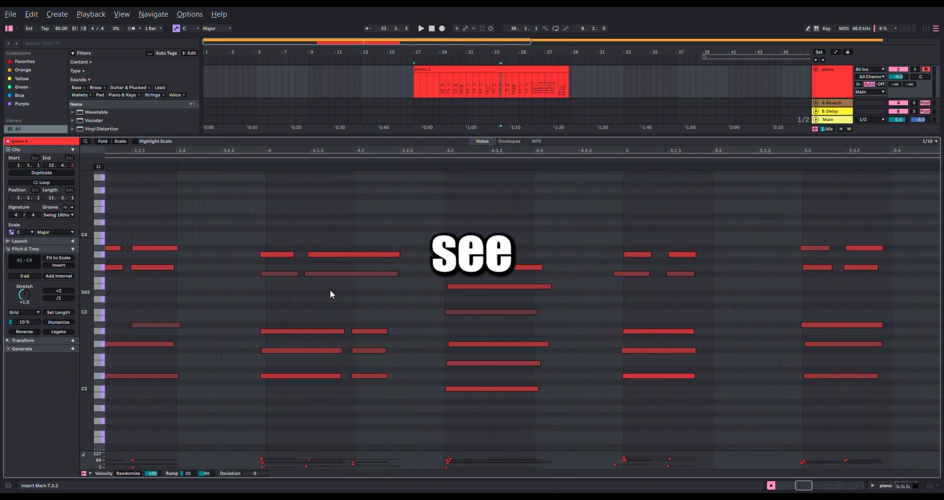
pyautogui.scroll(3, 276, 267)
pyautogui.click(363, 234)
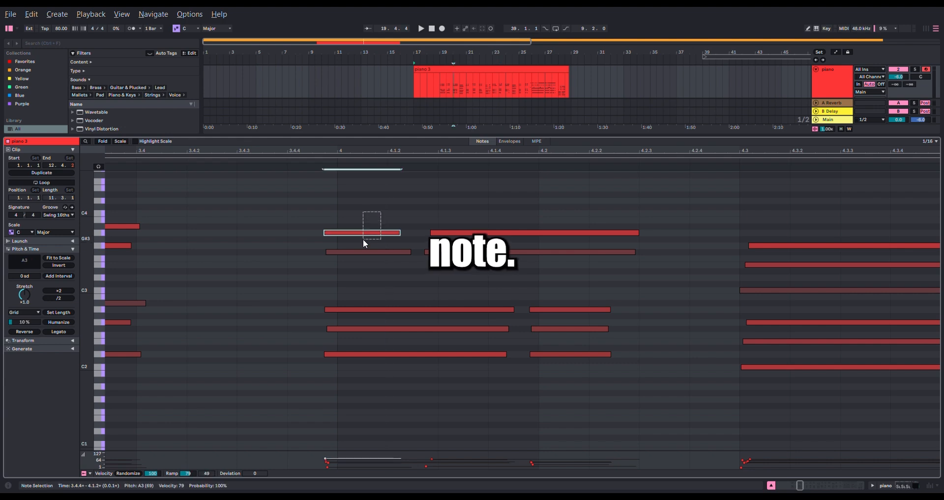
pyautogui.moveTo(359, 233); pyautogui.dragTo(372, 234)
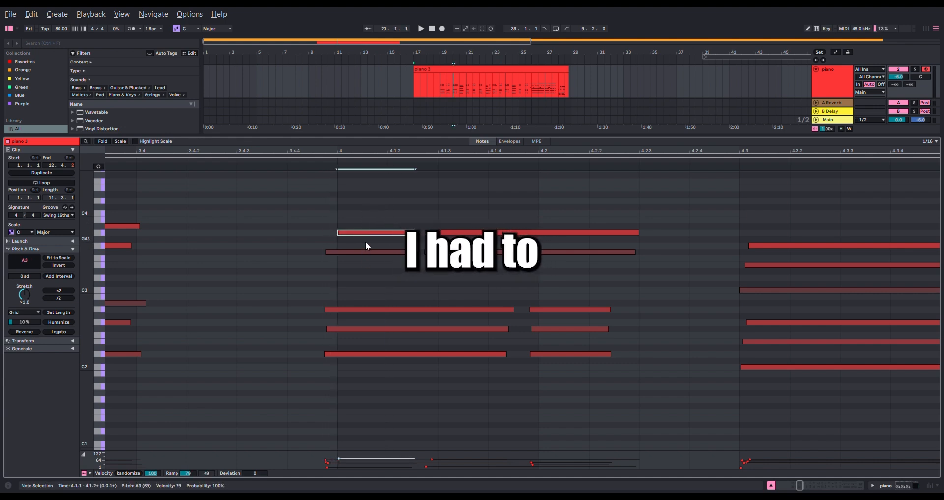
# - Place the insert marker at 3.2.4, play the passage through to the start of bar 4, and stop playback
pyautogui.scroll(-3, 340, 244)
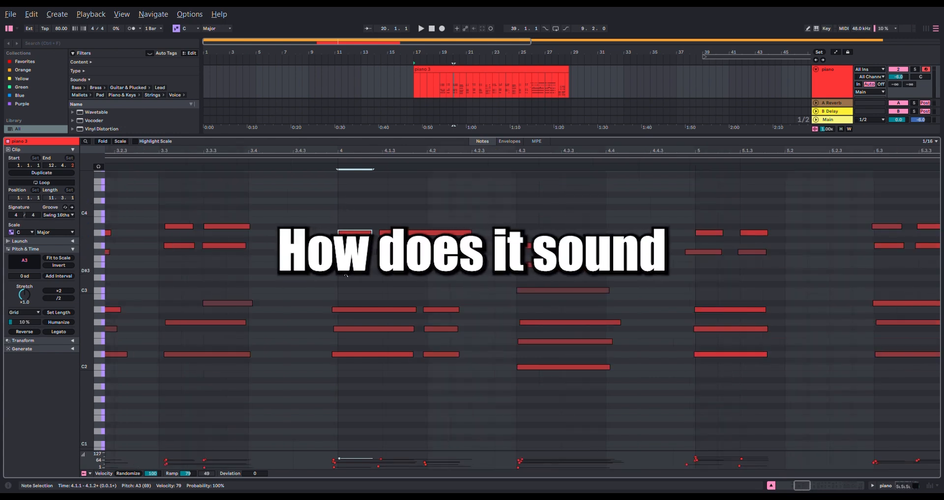
pyautogui.scroll(-6, 362, 240)
pyautogui.scroll(6, 366, 240)
pyautogui.moveTo(260, 239); pyautogui.dragTo(386, 258)
pyautogui.click(212, 278)
pyautogui.press('space')
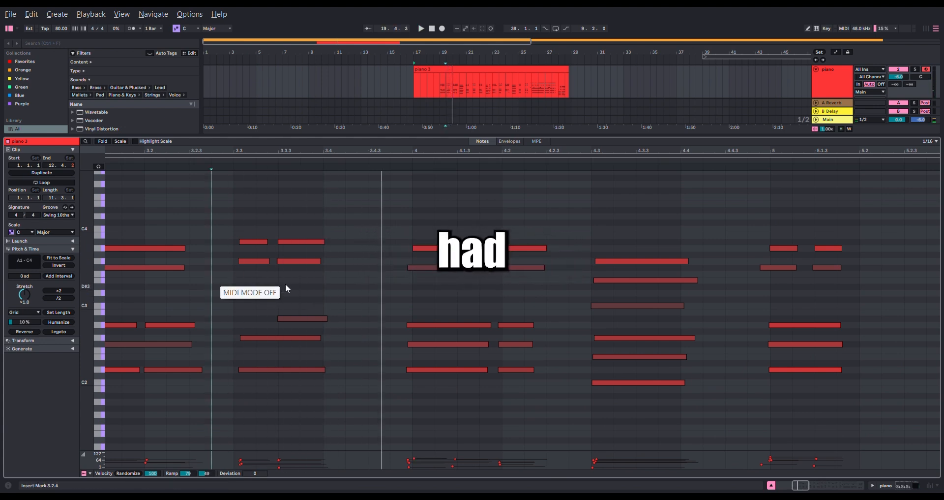
pyautogui.press('space')
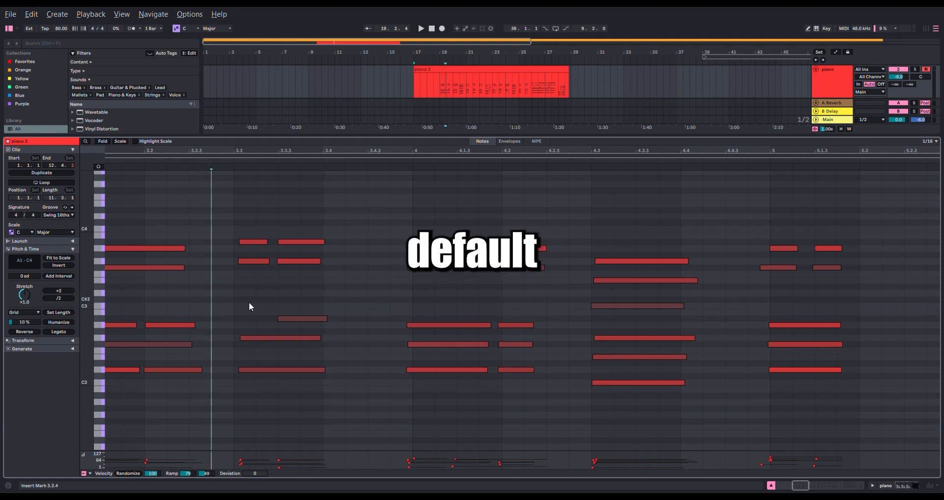
# - Move the early first F#3 note of bar 6 onto the 6.1.1 grid line
pyautogui.scroll(-5, 249, 303)
pyautogui.scroll(7, 458, 281)
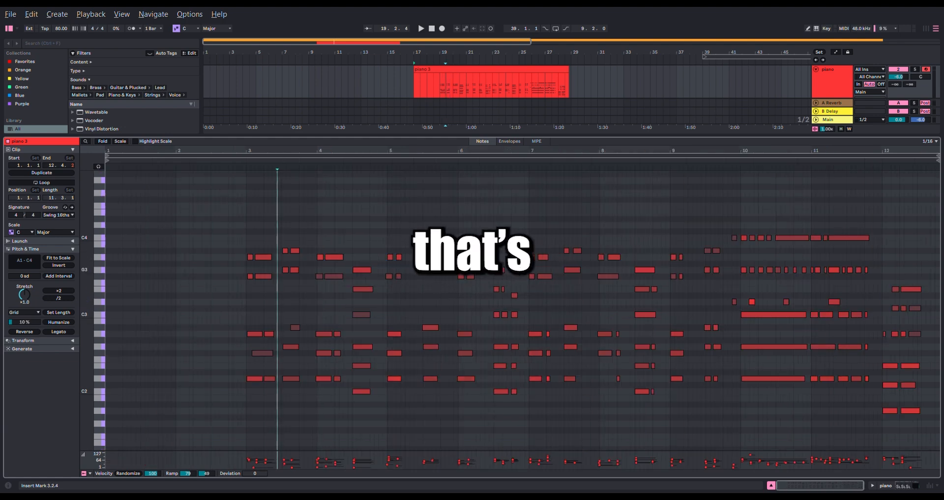
pyautogui.hscroll(-3, 295, 273)
pyautogui.scroll(-1, 295, 273)
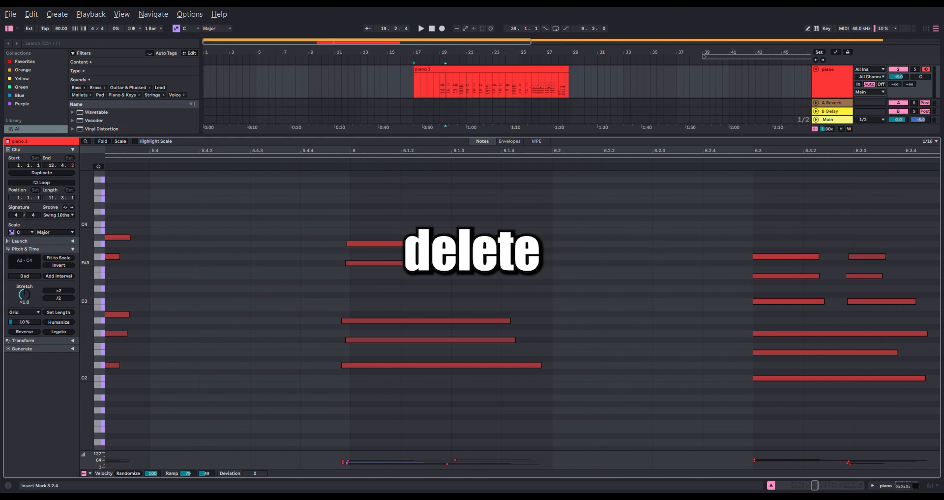
pyautogui.click(378, 262)
pyautogui.moveTo(373, 264); pyautogui.dragTo(379, 265)
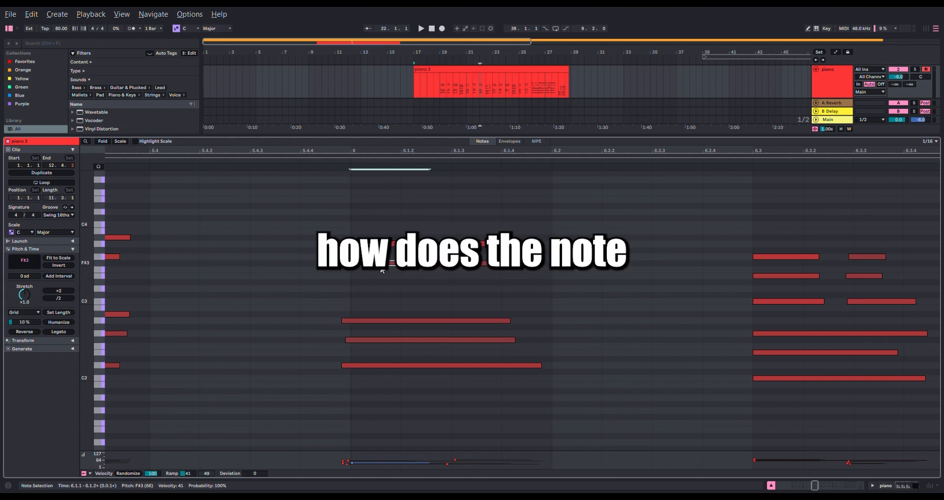
# - Place the insert marker at 5.3.4, play the piano clip to check how it sounds, and stop playback
pyautogui.scroll(-1, 398, 264)
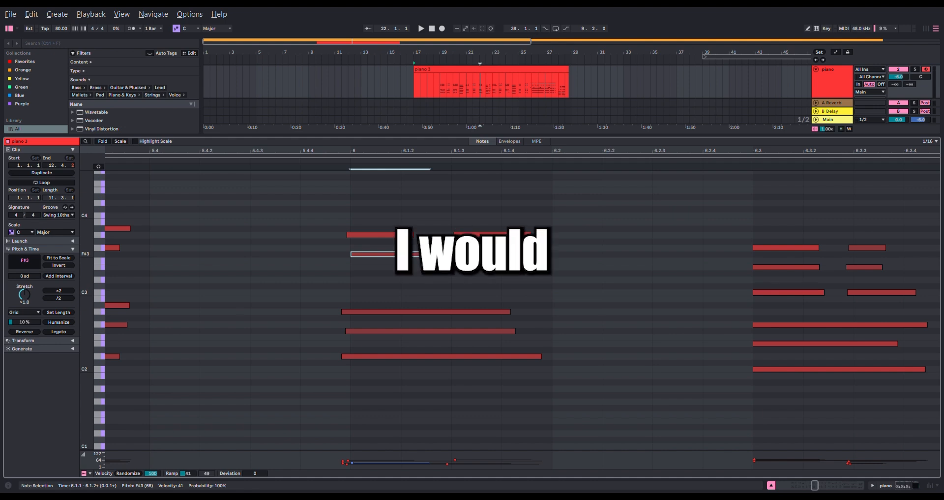
pyautogui.scroll(-3, 376, 292)
pyautogui.click(250, 267)
pyautogui.press('space')
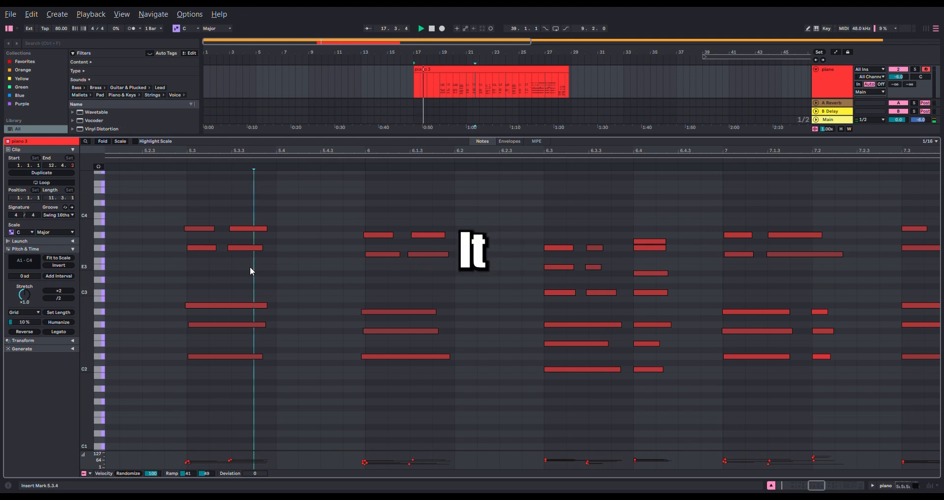
pyautogui.click(475, 65)
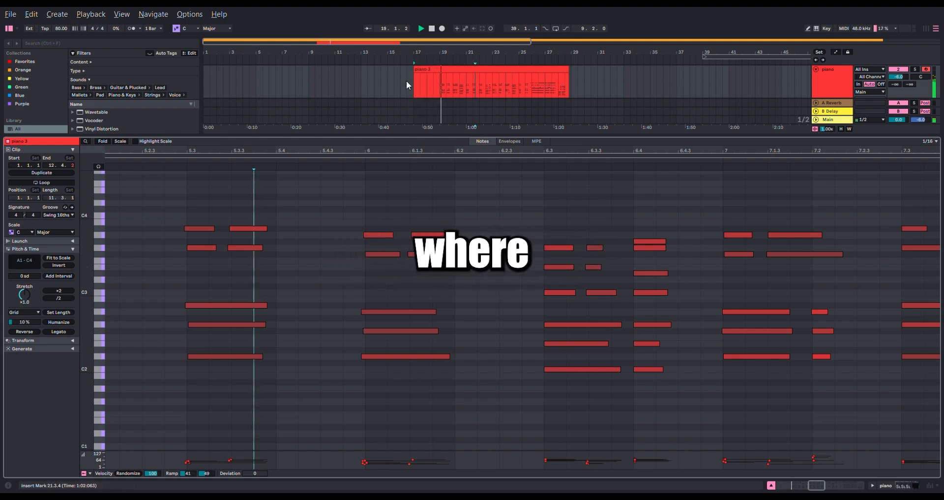
pyautogui.press('space')
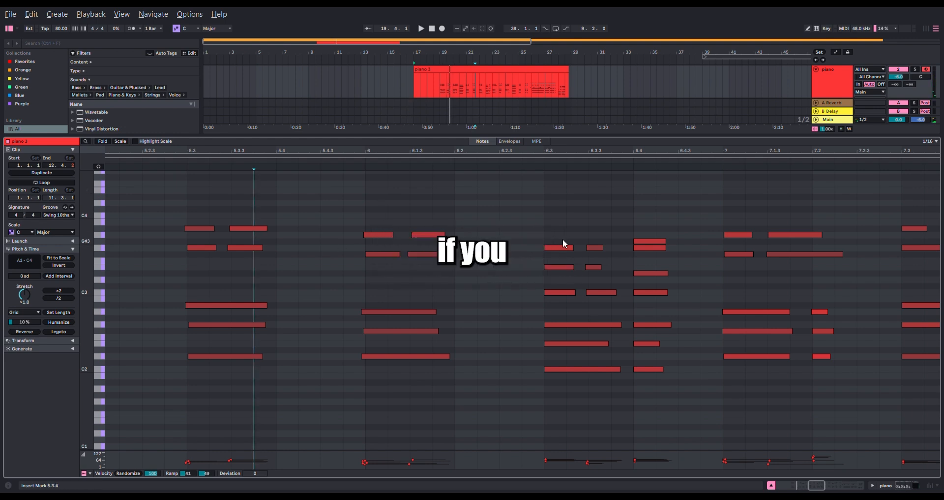
pyautogui.press('m')
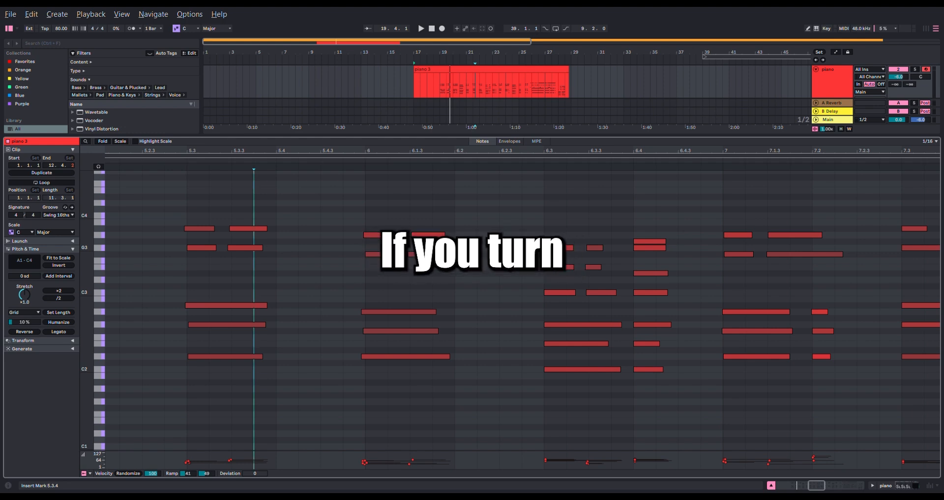
# - Move the early first A3 note of bar 6 onto the 6.1.1 grid line
pyautogui.scroll(5, 371, 260)
pyautogui.moveTo(434, 263); pyautogui.dragTo(451, 286)
pyautogui.moveTo(411, 256); pyautogui.dragTo(438, 259)
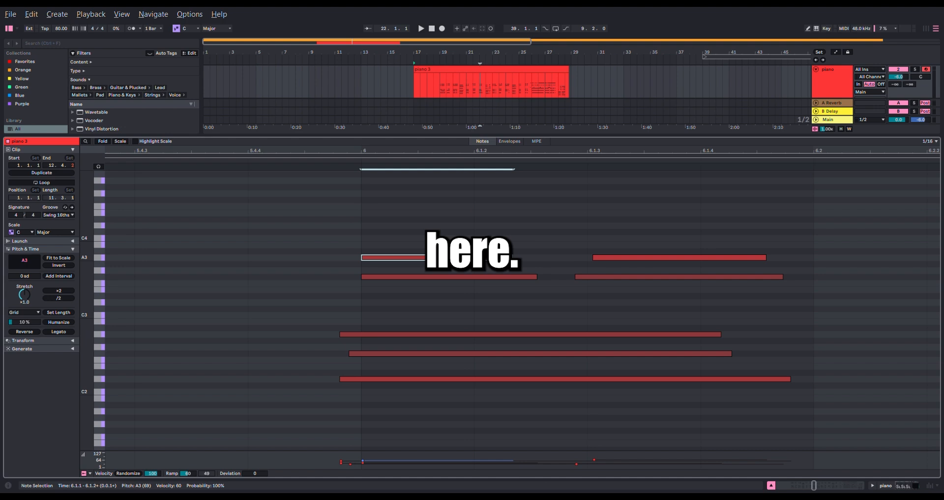
# - Play the clip from 5.4.1 to hear the adjusted notes at the start of bar 6
pyautogui.scroll(-3, 433, 260)
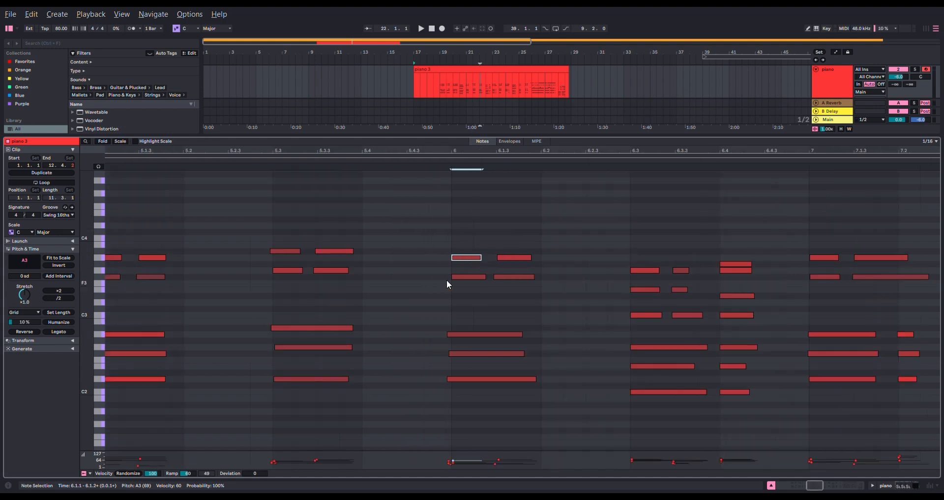
pyautogui.click(364, 264)
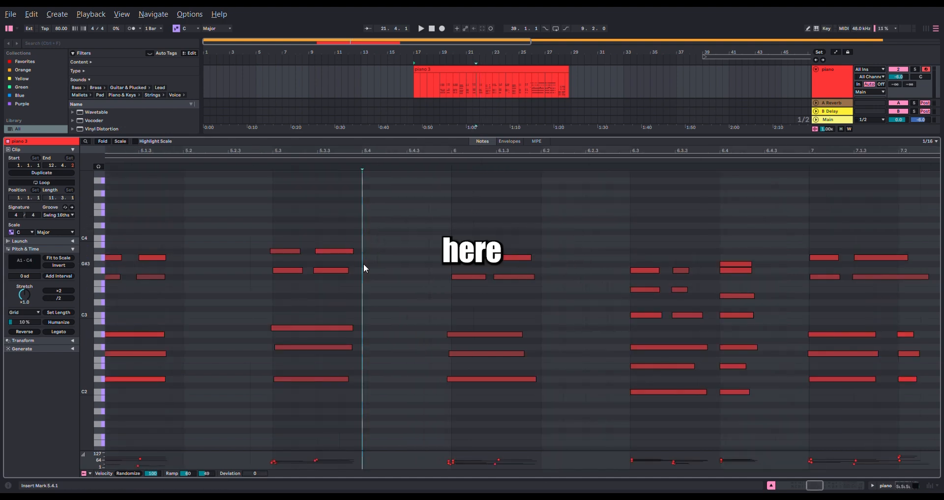
pyautogui.press('space')
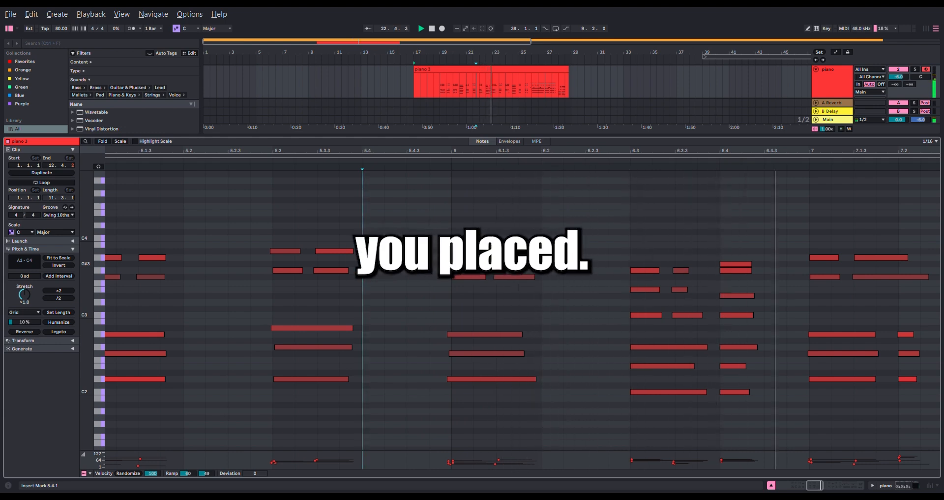
pyautogui.press('x')
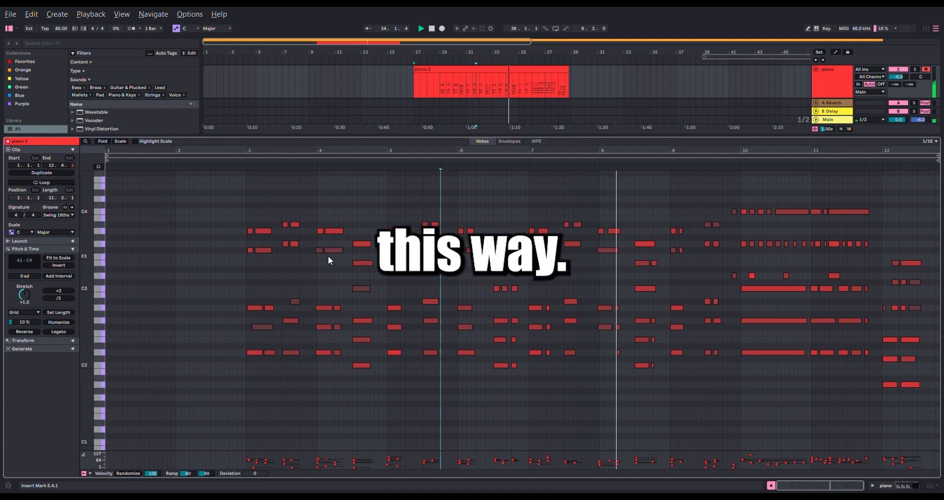
# - Shift the three short notes D2, F#2 and A2 near 4.2 forward to about midway between 4.2.1 and 4.2.2
pyautogui.scroll(3, 338, 240)
pyautogui.scroll(4, 362, 247)
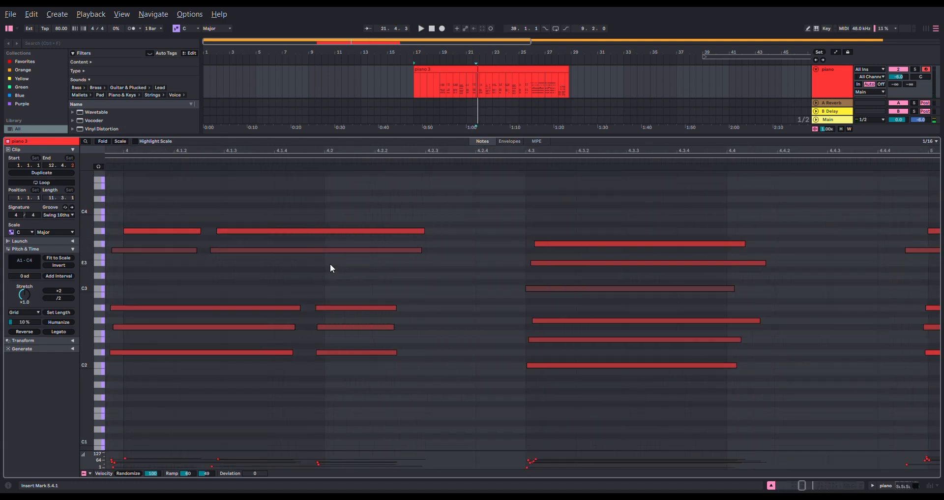
pyautogui.moveTo(462, 278); pyautogui.dragTo(428, 366)
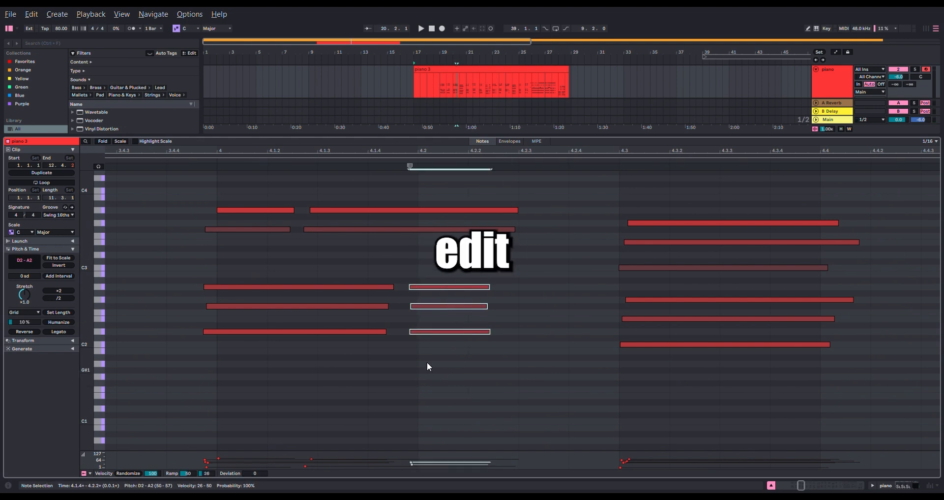
pyautogui.moveTo(447, 287); pyautogui.dragTo(478, 288)
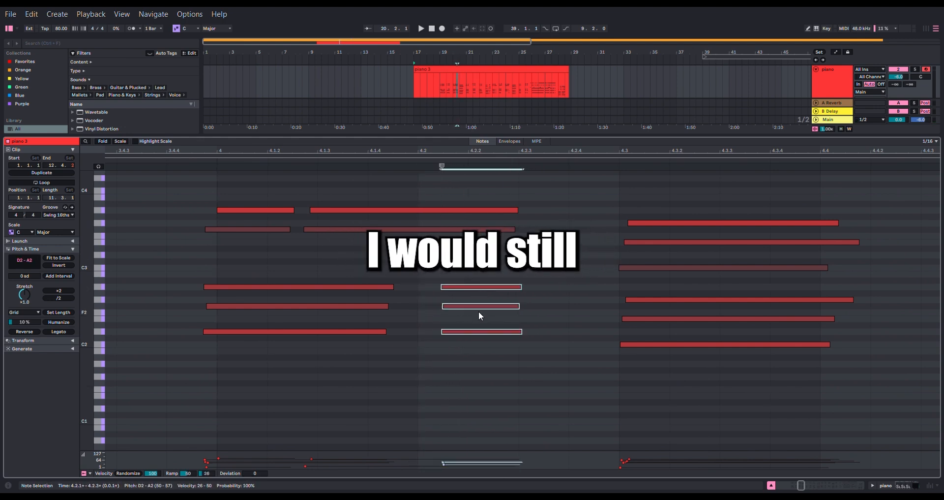
# - Play the clip from 3.4.3 to hear the shifted chord notes near 4.2, and stop playback
pyautogui.scroll(-4, 480, 315)
pyautogui.click(406, 300)
pyautogui.press('space')
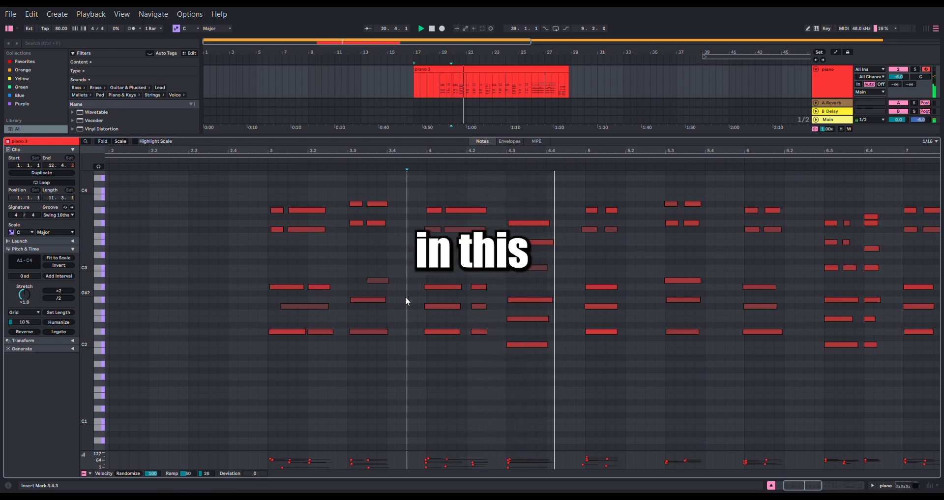
pyautogui.press('space')
# - Shift the D2, F#2 and A2 chord at the start of bar 7 to about midway between 7.1.1 and 7.1.2
pyautogui.moveTo(641, 264); pyautogui.dragTo(621, 332)
pyautogui.scroll(5, 624, 288)
pyautogui.moveTo(625, 283); pyautogui.dragTo(656, 281)
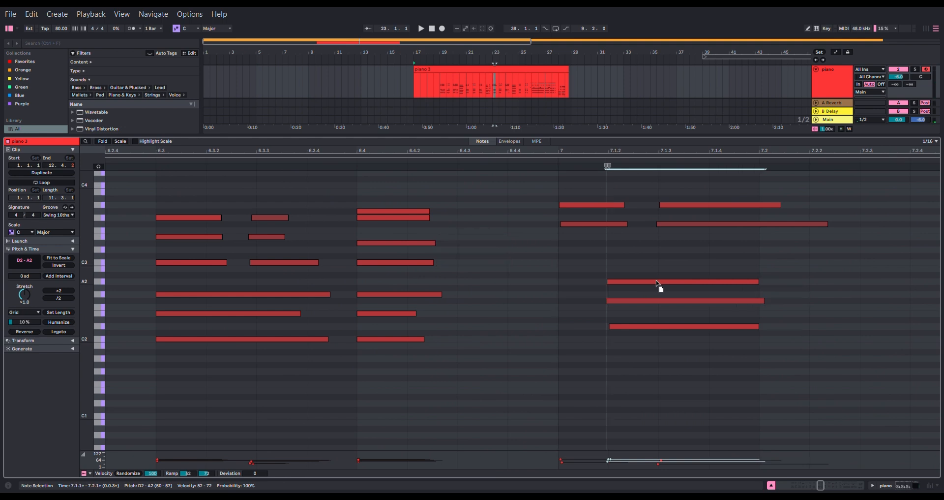
# - Play the clip from 6.4.1 to hear the adjusted chord in bar 7 and the following bar, and stop playback
pyautogui.scroll(-5, 510, 348)
pyautogui.click(495, 352)
pyautogui.press('space')
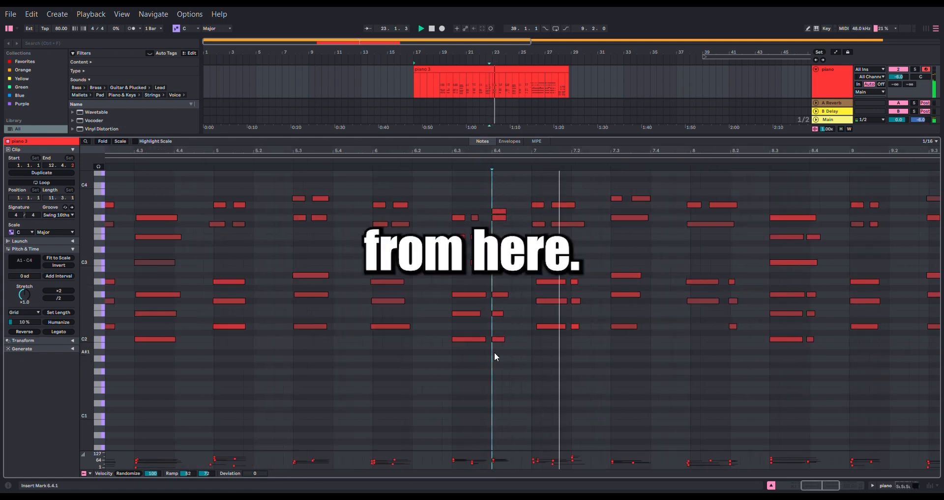
pyautogui.moveTo(682, 324); pyautogui.dragTo(503, 340)
pyautogui.moveTo(668, 351); pyautogui.dragTo(521, 338)
pyautogui.press('space')
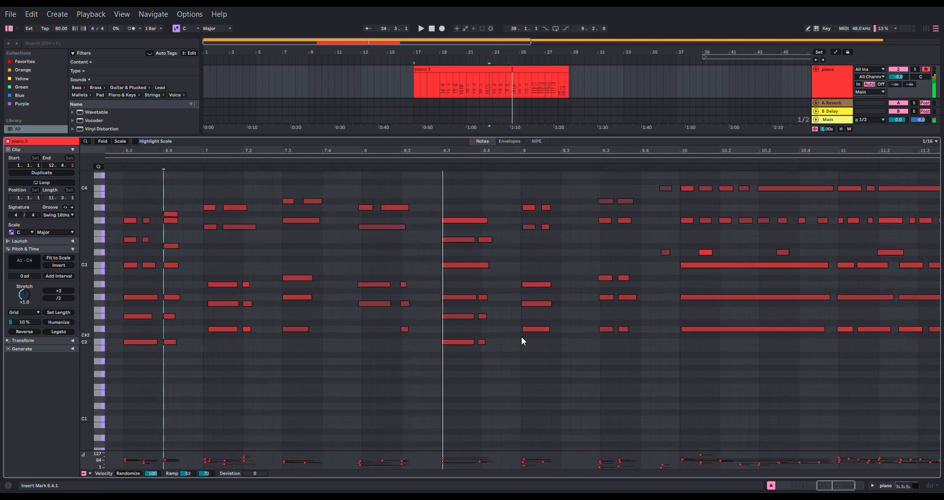
# - Delete the three short repeated notes C2, E2 and G2 just before 8.4
pyautogui.scroll(5, 477, 326)
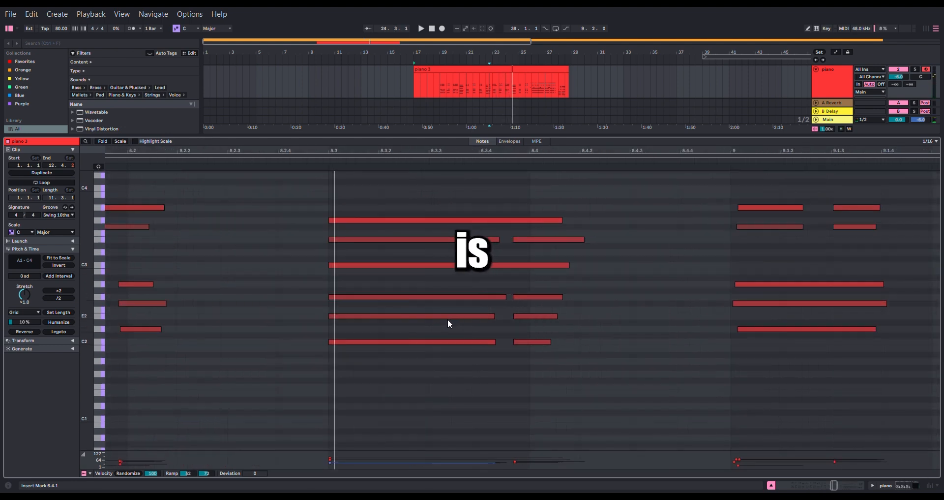
pyautogui.moveTo(391, 305); pyautogui.dragTo(417, 319)
pyautogui.moveTo(592, 388); pyautogui.dragTo(545, 297)
pyautogui.press('Delete')
# - Nudge the C2, E2 and G2 notes at 8.3.1 forward along the sixteenth-note grid to 8.4.1
pyautogui.moveTo(404, 295); pyautogui.dragTo(381, 417)
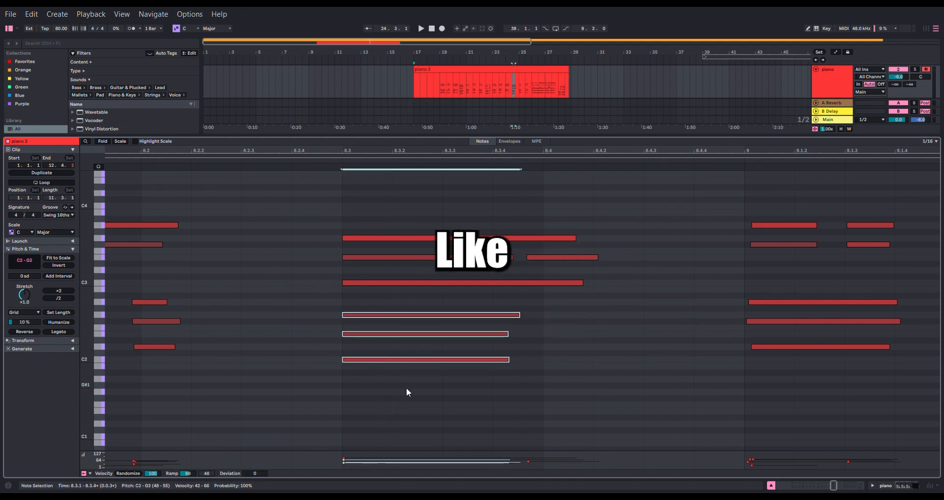
pyautogui.press('Right')
pyautogui.press('Right')
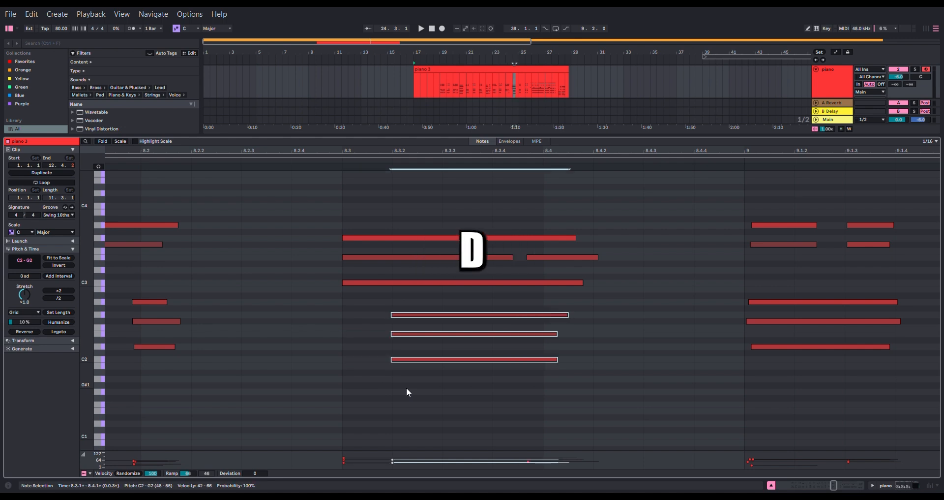
pyautogui.press('Right')
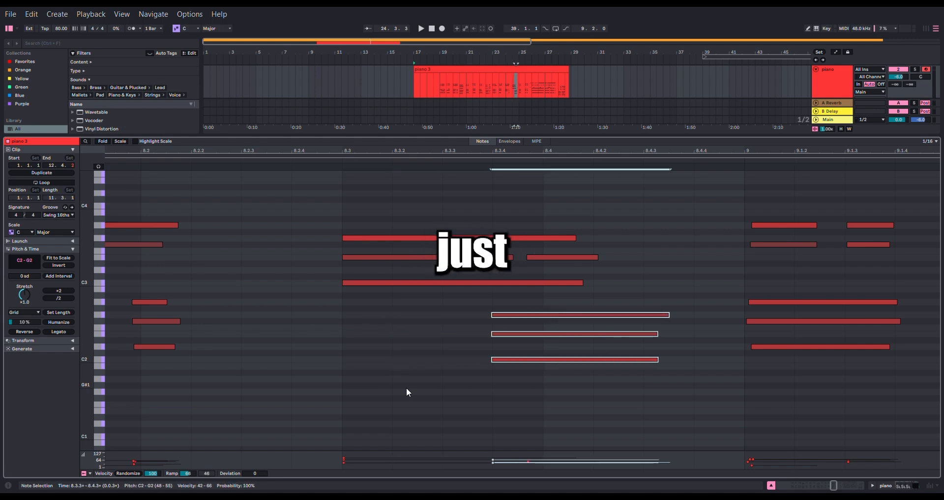
pyautogui.press('Right')
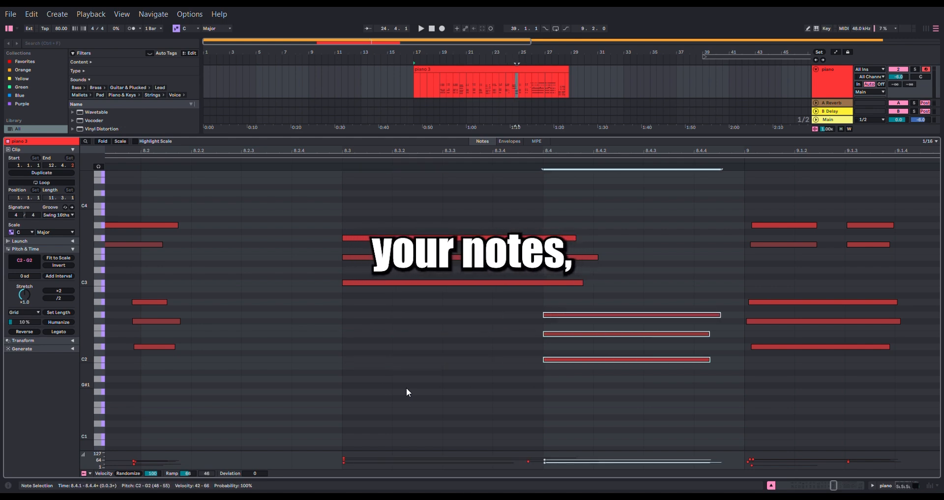
# - Nudge the C2, E2 and G2 notes back to 8.3.1, and forward again to 8.3.2
pyautogui.press('Left')
pyautogui.press('Left')
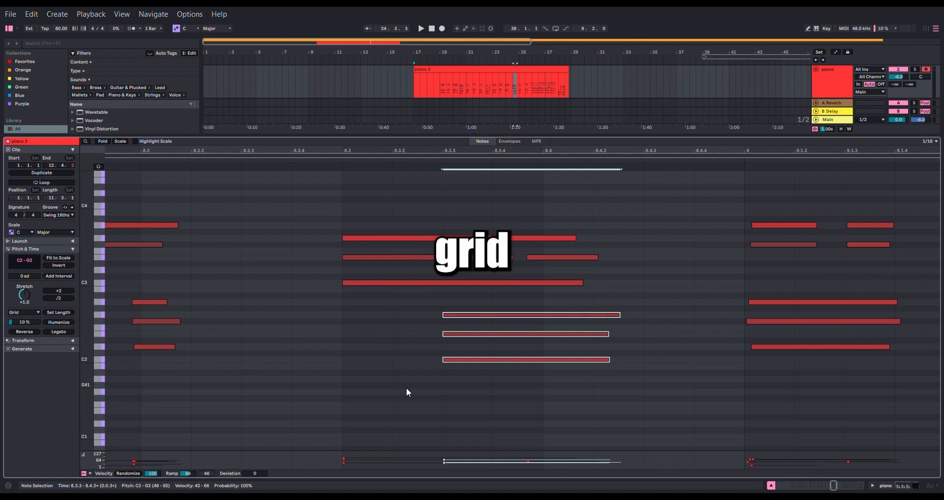
pyautogui.press('Left')
pyautogui.scroll(3, 394, 333)
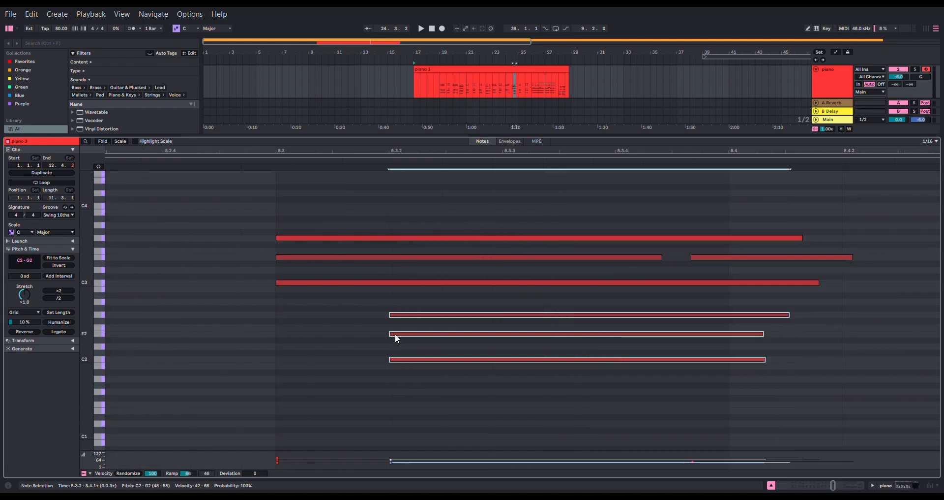
pyautogui.hotkey('alt', 'Left')
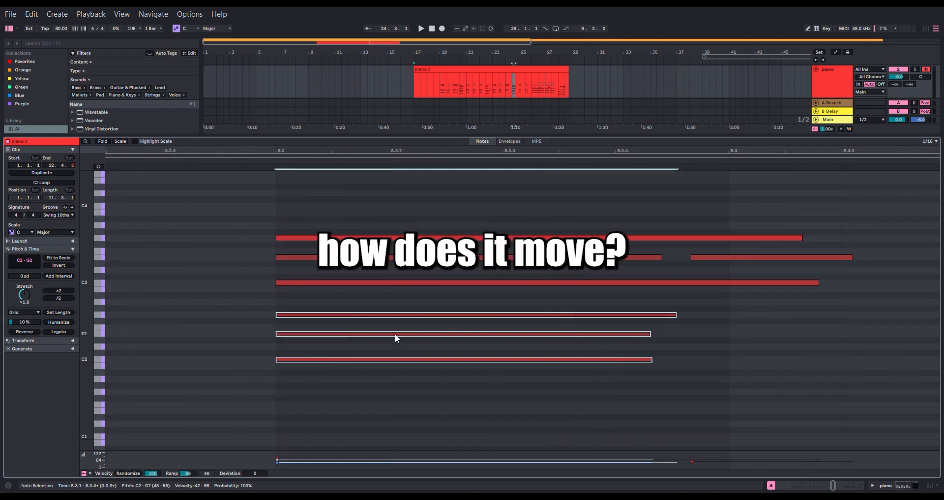
pyautogui.hotkey('alt', 'Right')
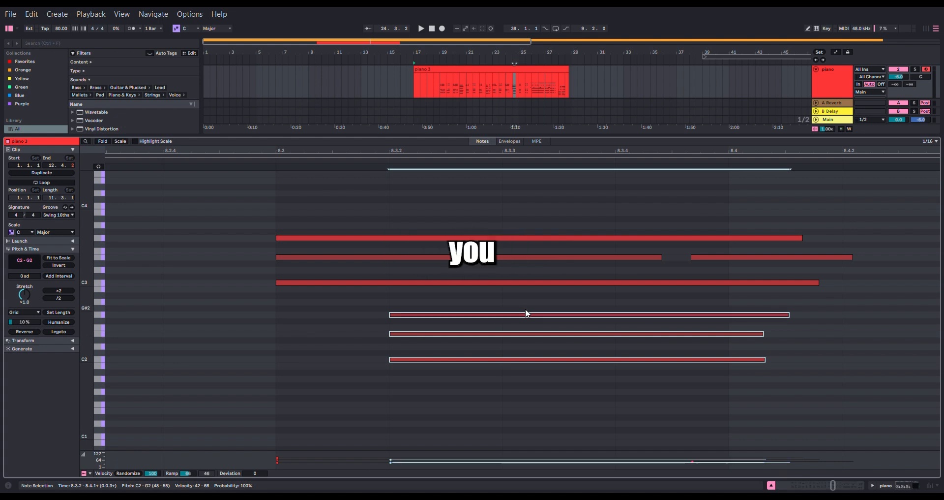
# - Nudge the low three-note chord forward to 8.3.3 and return it to 8.3.1
pyautogui.press('Right')
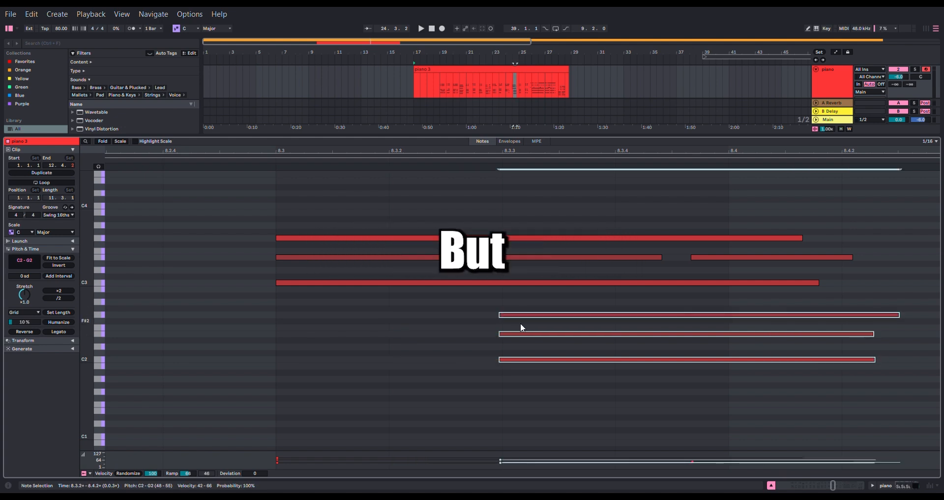
pyautogui.hotkey('alt', 'Right')
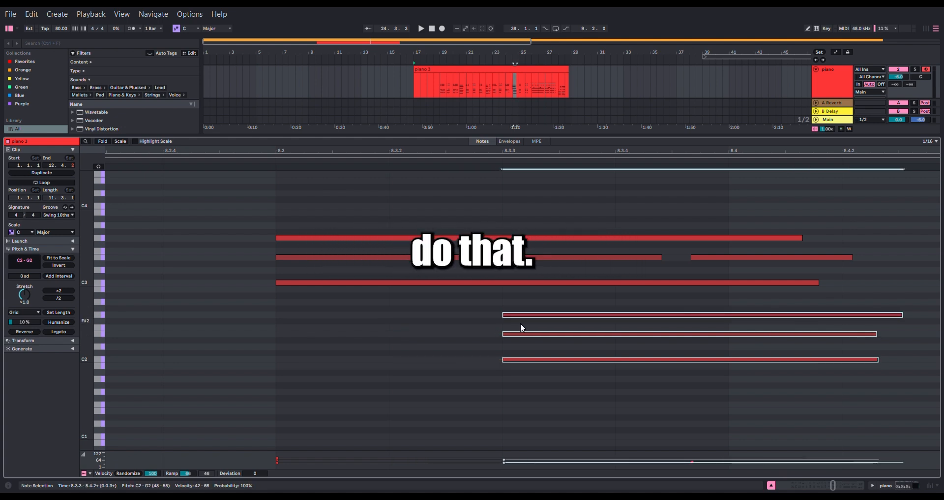
pyautogui.press('Left')
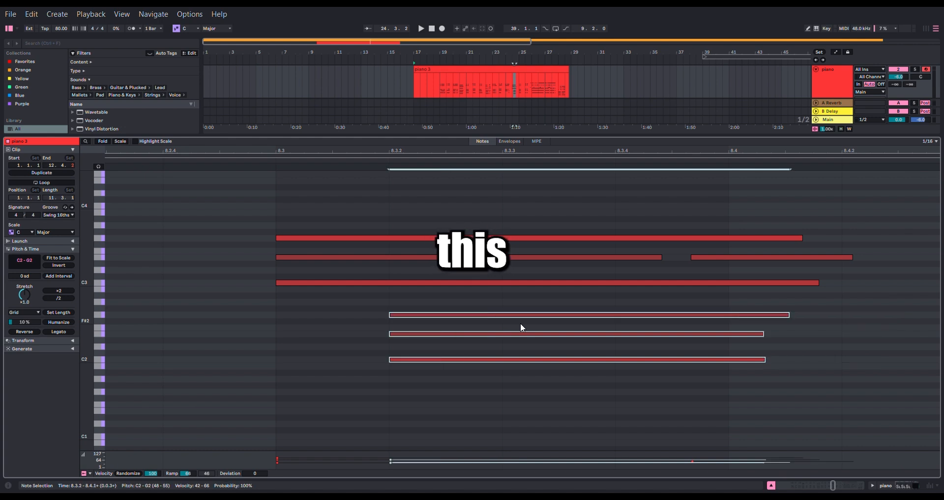
pyautogui.press('Left')
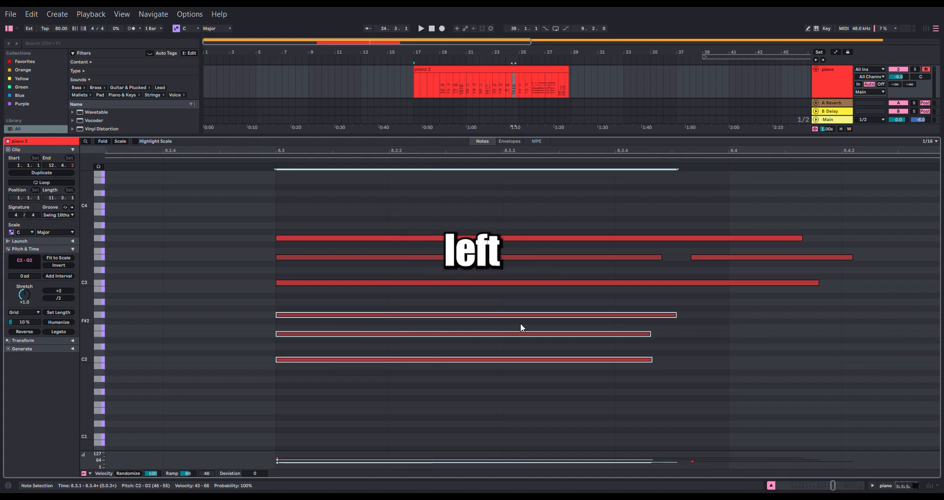
# - Move the low chord at 8.3.1 one grid step forward and back again
pyautogui.scroll(-5, 509, 389)
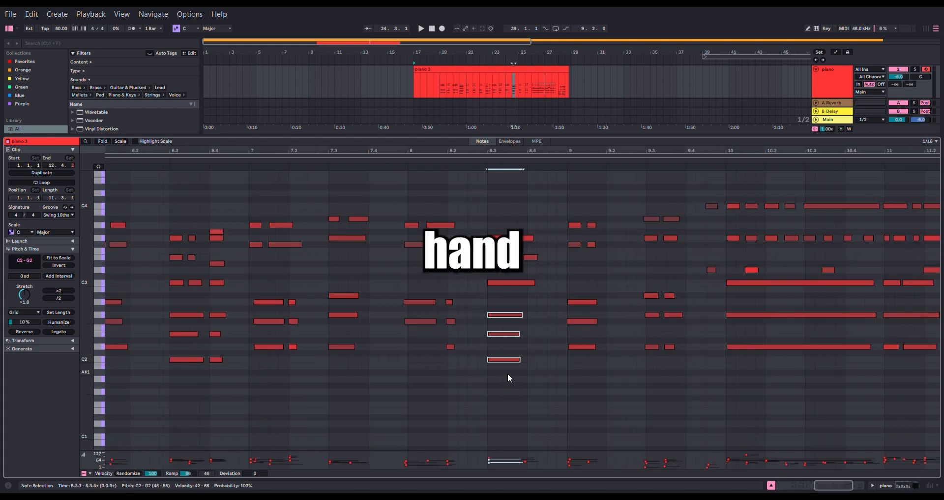
pyautogui.scroll(5, 505, 315)
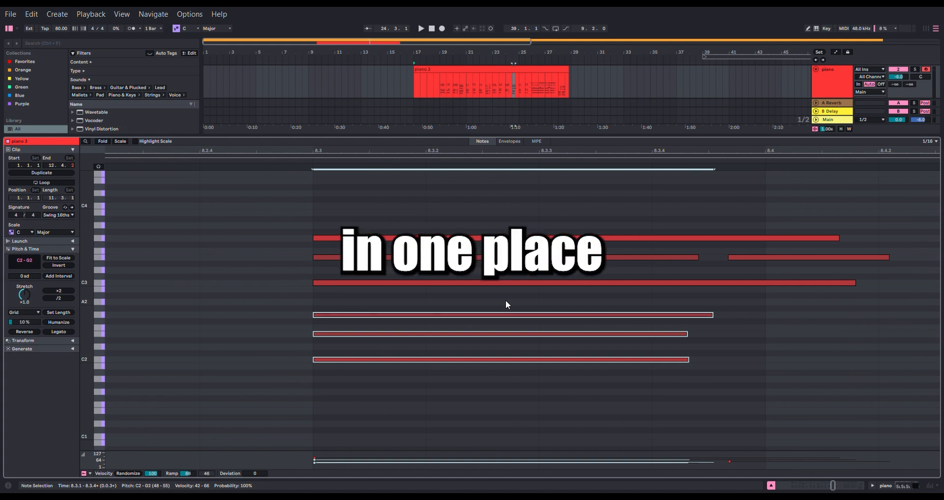
pyautogui.press('Right')
pyautogui.press('Left')
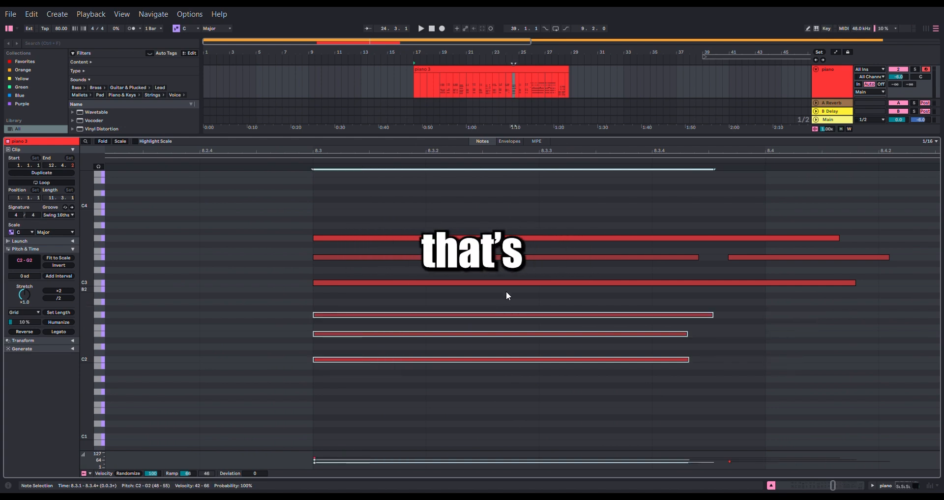
# - Copy the C2, E2 and G2 notes at 8.3.1 one semitone higher and move the copies to 8.3.2
pyautogui.click(471, 391)
pyautogui.moveTo(529, 380); pyautogui.dragTo(487, 313)
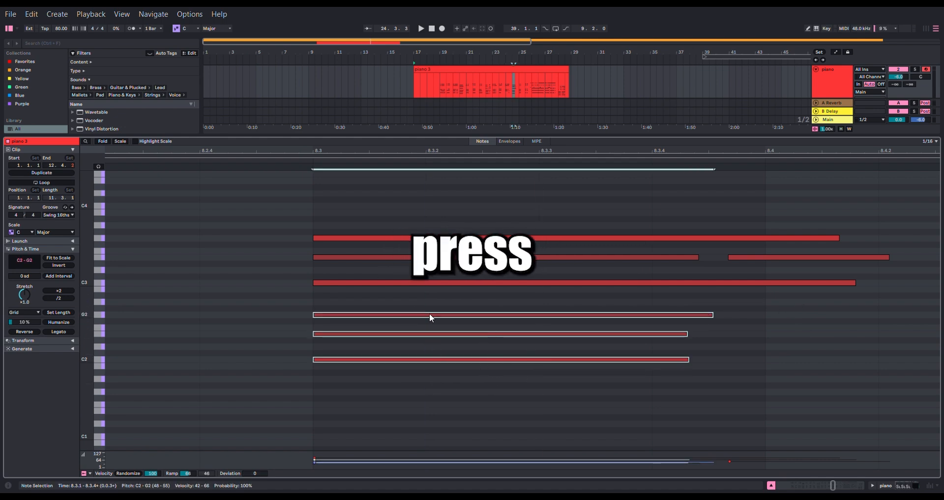
pyautogui.hotkey('shift', 'Up')
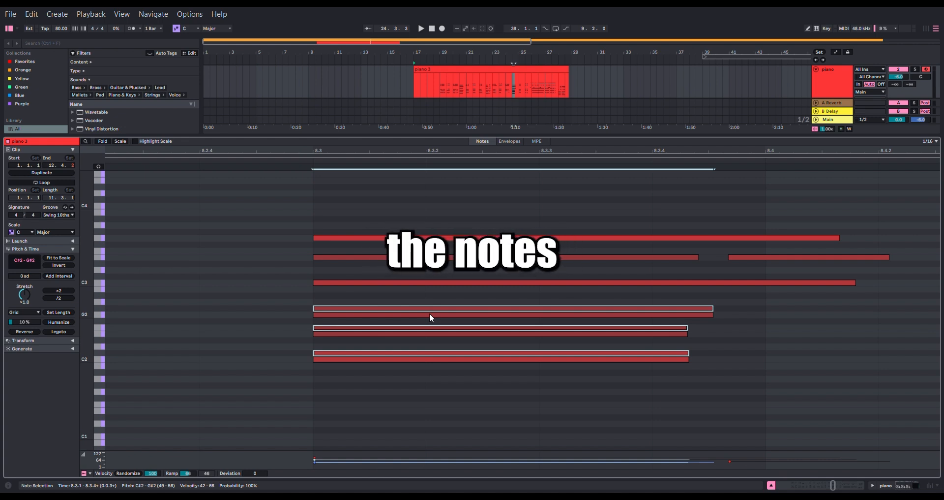
pyautogui.press('Right')
# - Quantize the original low chord and its copy together, and clear the selection
pyautogui.moveTo(433, 293); pyautogui.dragTo(401, 398)
pyautogui.hotkey('ctrl', 'u')
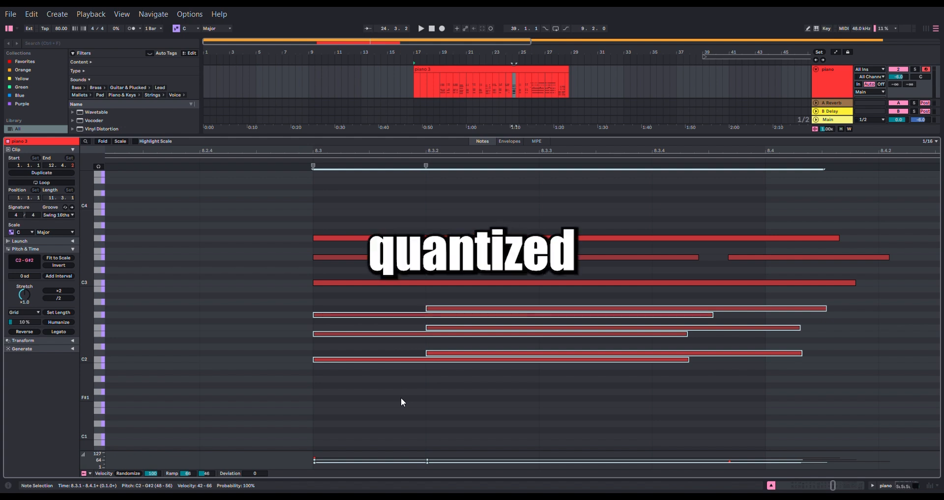
pyautogui.click(460, 412)
# - Move all six low notes around 8.3 one sixteenth earlier and one semitone lower, starting at 8.2.4
pyautogui.scroll(-5, 521, 332)
pyautogui.scroll(2, 538, 337)
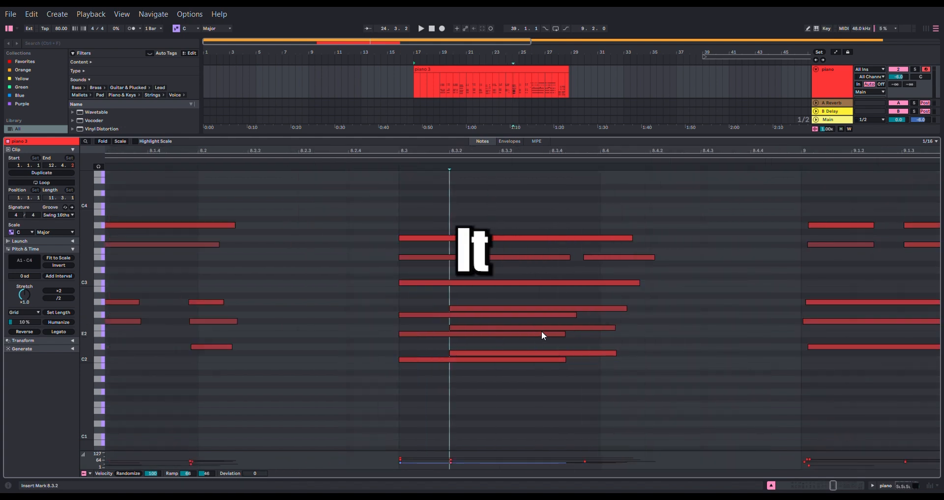
pyautogui.moveTo(536, 292); pyautogui.dragTo(510, 375)
pyautogui.moveTo(489, 312); pyautogui.dragTo(459, 318)
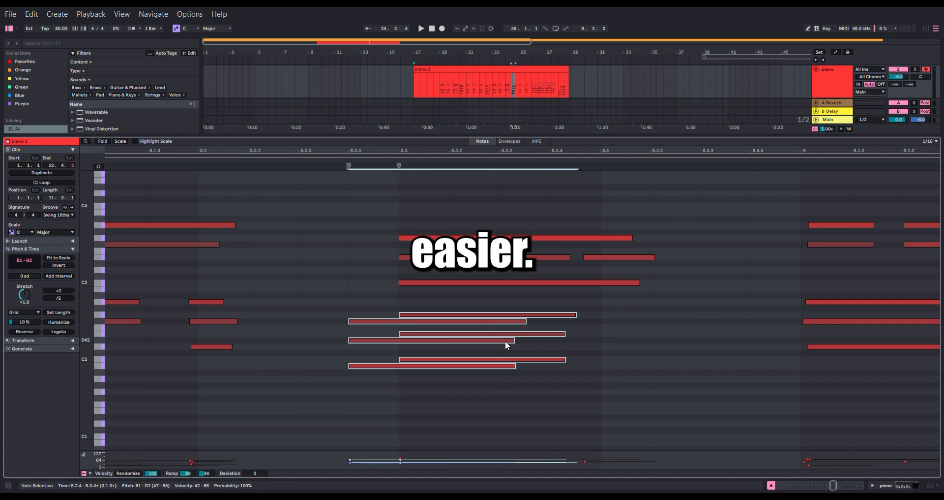
# - Add a sixteenth-length D#3 note at 5.1.1 and duplicate it to 5.1.2
pyautogui.scroll(-8, 506, 341)
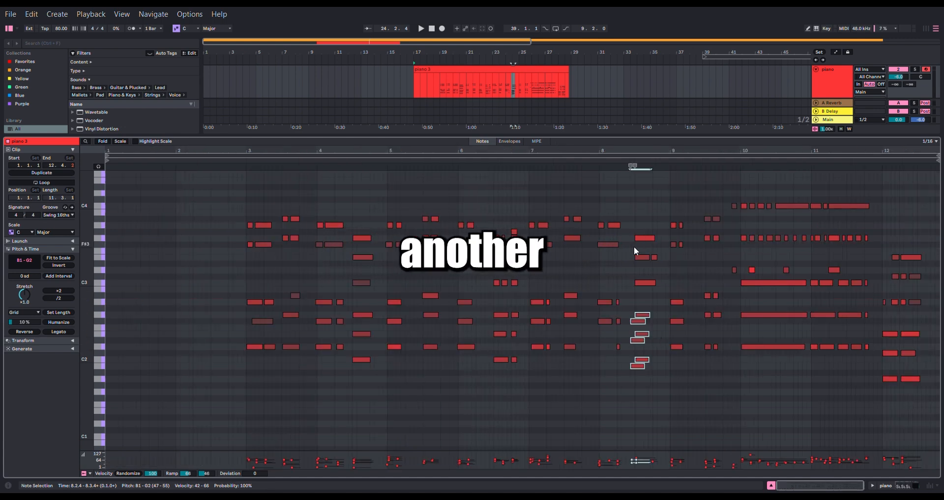
pyautogui.scroll(6, 428, 265)
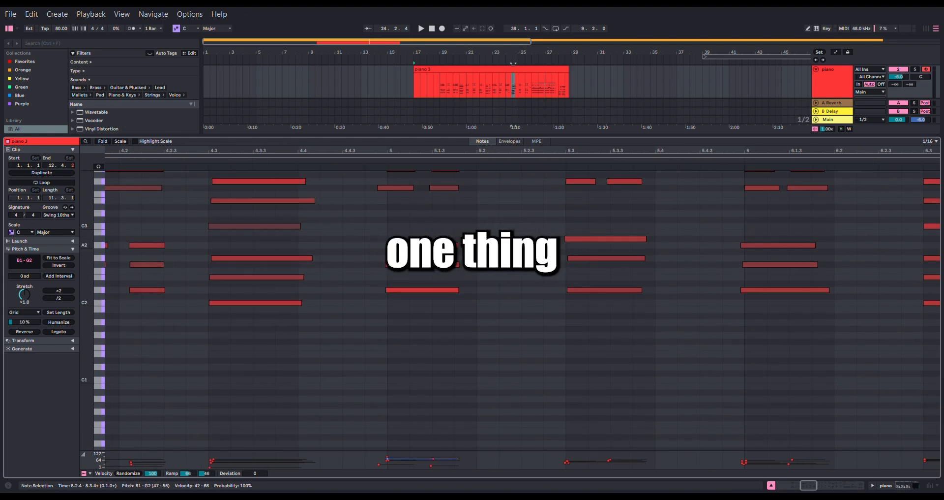
pyautogui.scroll(4, 352, 233)
pyautogui.scroll(-5, 376, 234)
pyautogui.scroll(5, 366, 238)
pyautogui.click(364, 237)
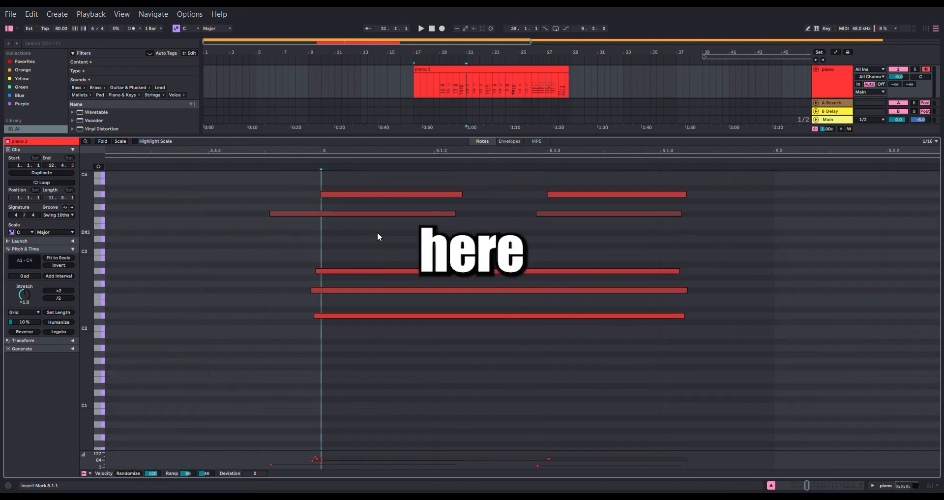
pyautogui.doubleClick(378, 233)
pyautogui.hotkey('ctrl', 'd')
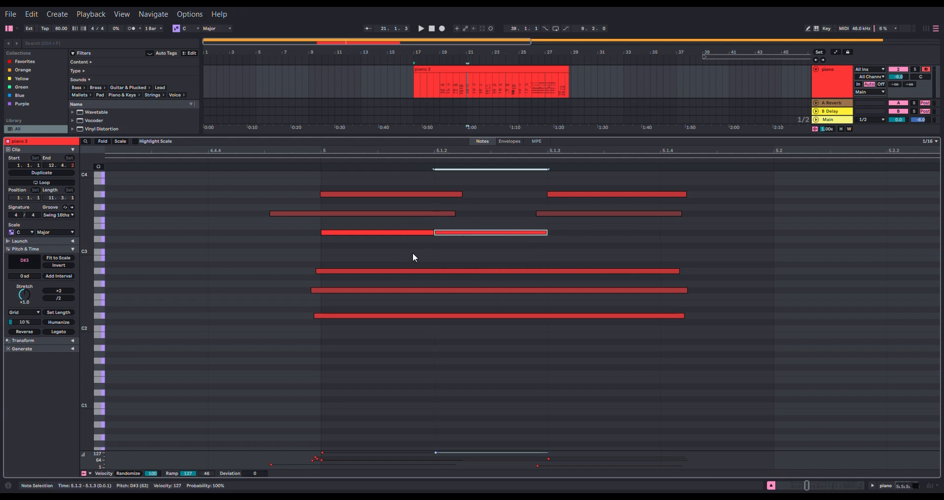
# - Add three consecutive sixteenth-length A1 notes at 5.1.1, 5.1.2 and 5.1.3
pyautogui.moveTo(397, 243); pyautogui.dragTo(392, 266)
pyautogui.click(326, 369)
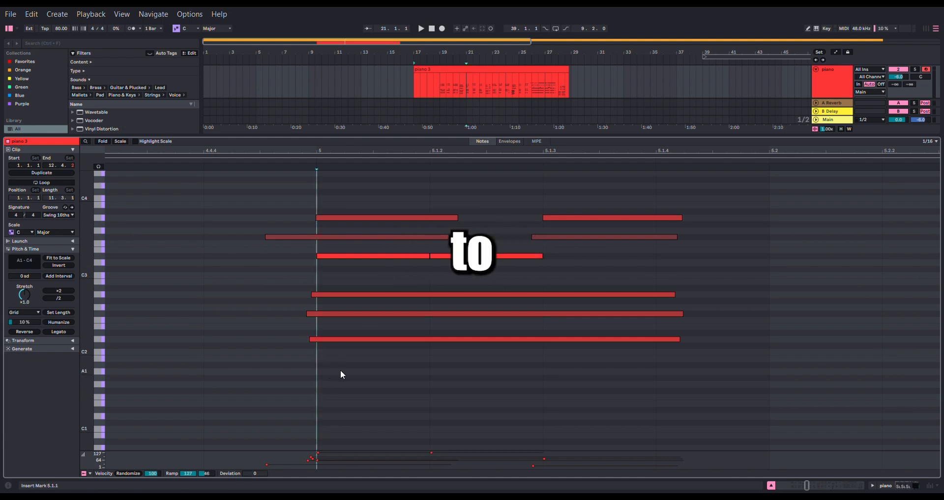
pyautogui.doubleClick(344, 370)
pyautogui.doubleClick(460, 371)
pyautogui.doubleClick(575, 371)
# - Add two sixteenth-length D3 notes at 5.3.1 and 5.3.3, between the upper and lower chord notes
pyautogui.scroll(3, 480, 358)
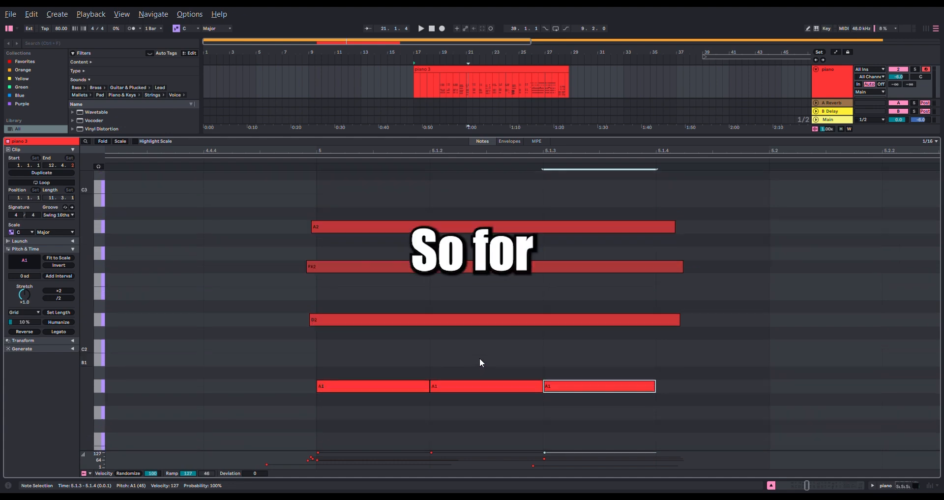
pyautogui.scroll(-10, 494, 347)
pyautogui.moveTo(504, 354); pyautogui.dragTo(384, 346)
pyautogui.scroll(6, 399, 338)
pyautogui.scroll(-2, 414, 289)
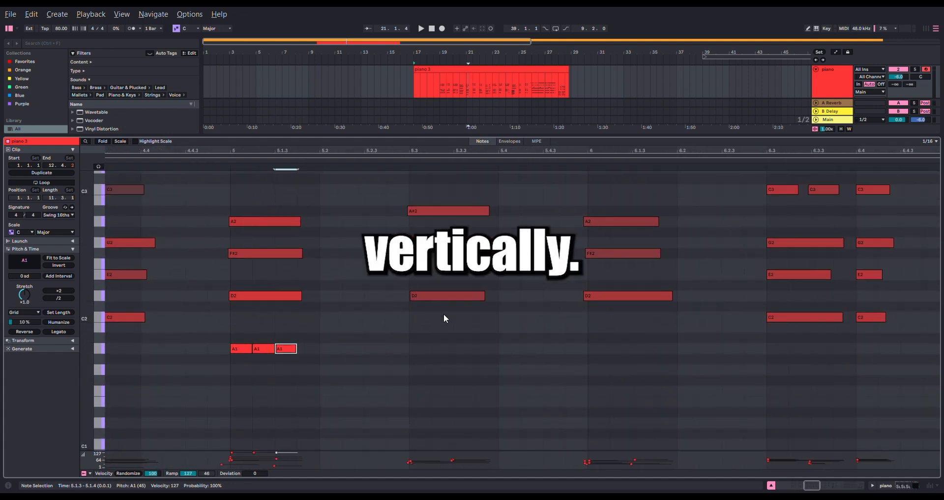
pyautogui.moveTo(442, 298); pyautogui.dragTo(480, 350)
pyautogui.moveTo(446, 218); pyautogui.dragTo(442, 280)
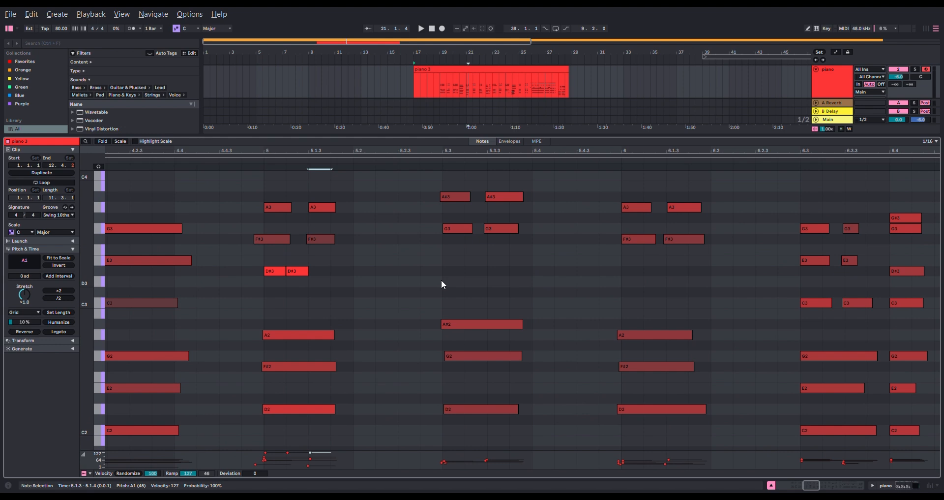
pyautogui.scroll(4, 441, 280)
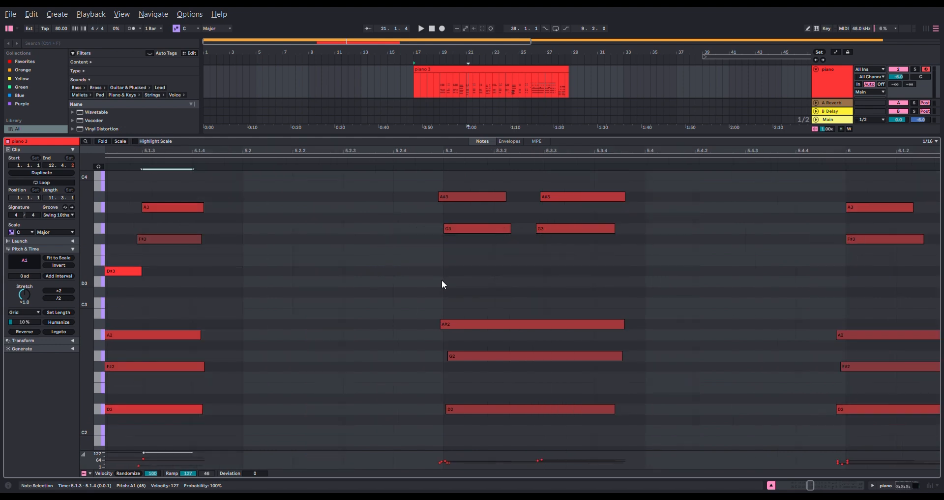
pyautogui.doubleClick(467, 281)
pyautogui.doubleClick(551, 282)
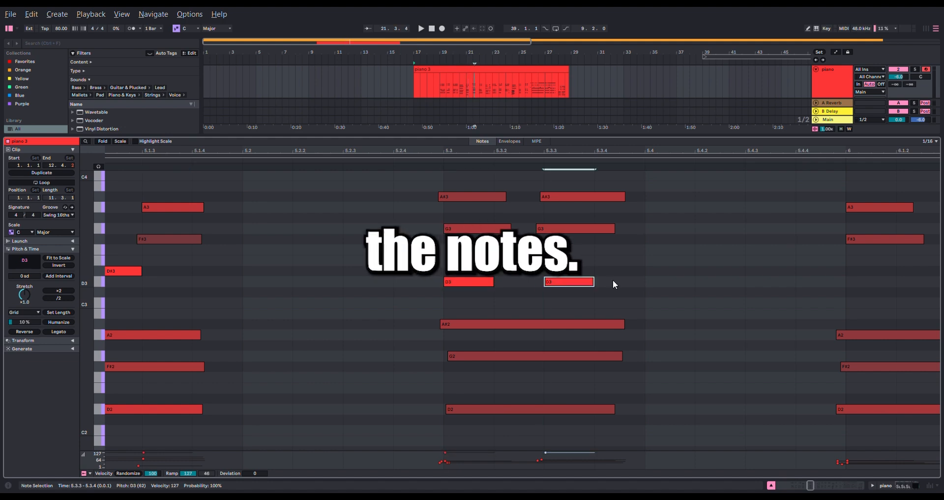
# - Add sixteenth-length notes: D3 at 5.4.1, G#1 at 5.3.1, 5.3.3, 5.4.1 and 5.4.3, and F2 at 5.4.1
pyautogui.doubleClick(680, 281)
pyautogui.moveTo(689, 313); pyautogui.dragTo(504, 197)
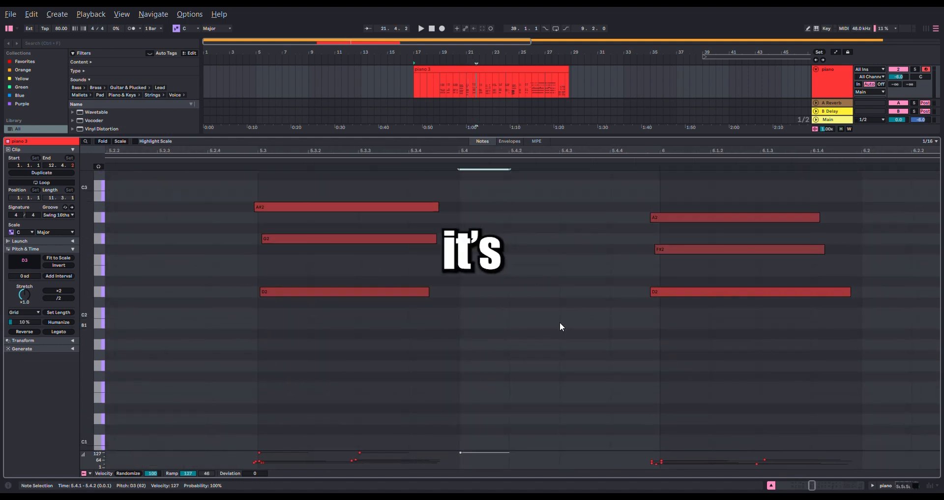
pyautogui.doubleClick(283, 356)
pyautogui.click(359, 360)
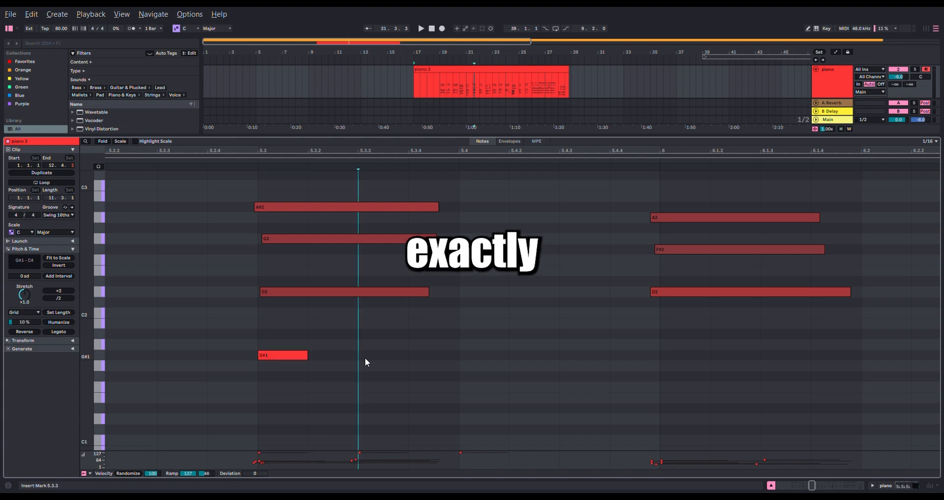
pyautogui.doubleClick(365, 357)
pyautogui.doubleClick(482, 356)
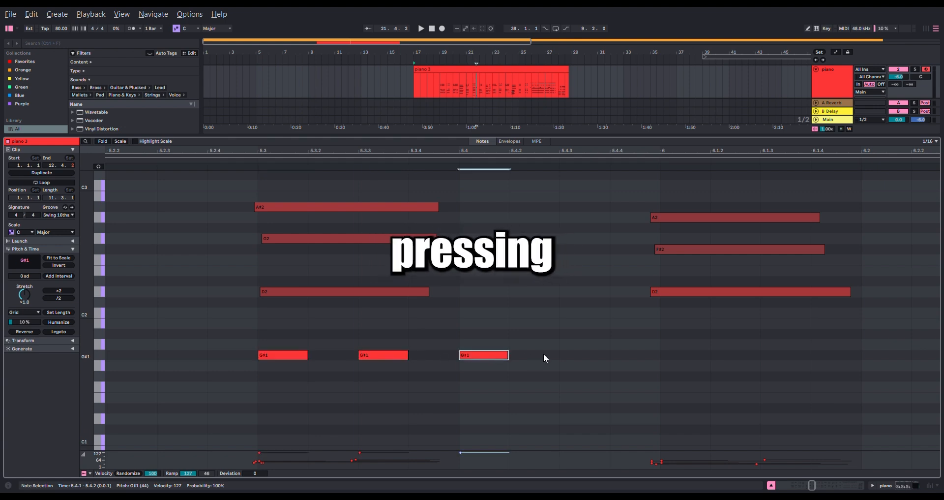
pyautogui.doubleClick(574, 356)
pyautogui.doubleClick(487, 260)
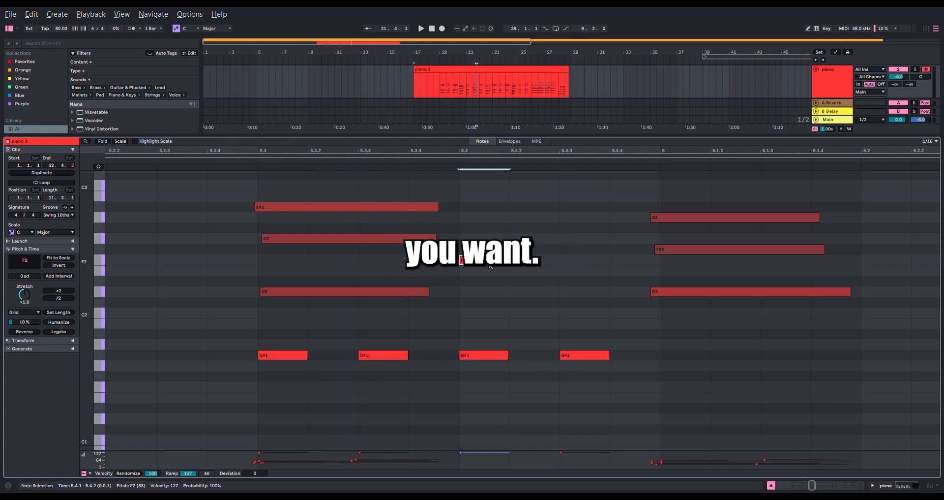
# - Add four sixteenth-length G#1 notes at 6.1.1, 6.1.3, 6.2.1 and 6.2.3
pyautogui.scroll(-6, 588, 341)
pyautogui.scroll(5, 447, 333)
pyautogui.scroll(-5, 466, 333)
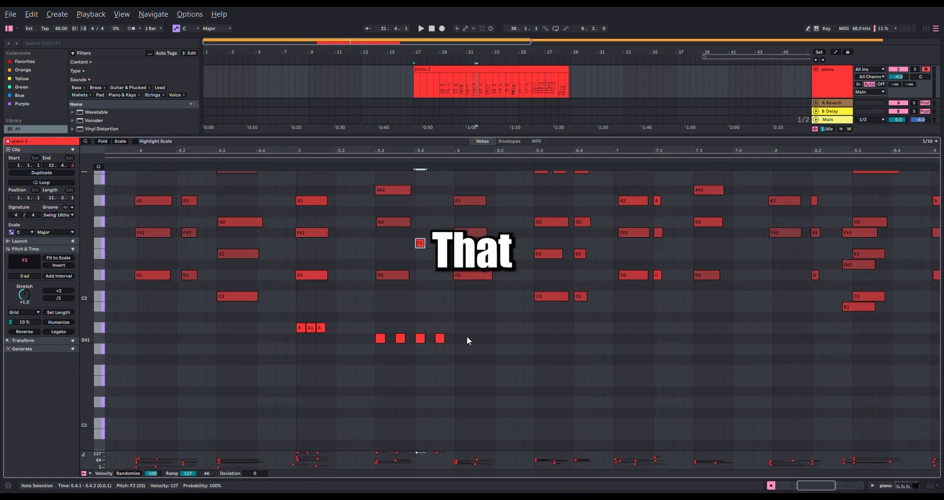
pyautogui.scroll(4, 442, 336)
pyautogui.click(581, 342)
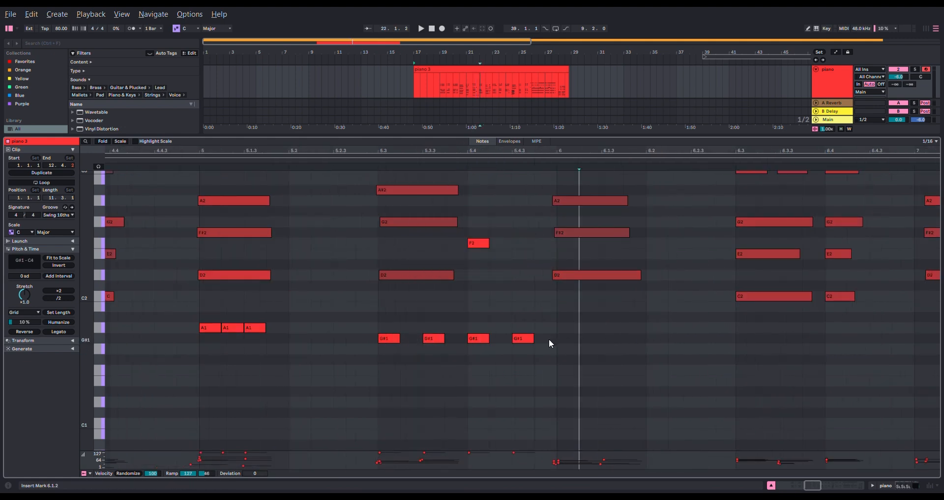
pyautogui.doubleClick(561, 339)
pyautogui.doubleClick(618, 338)
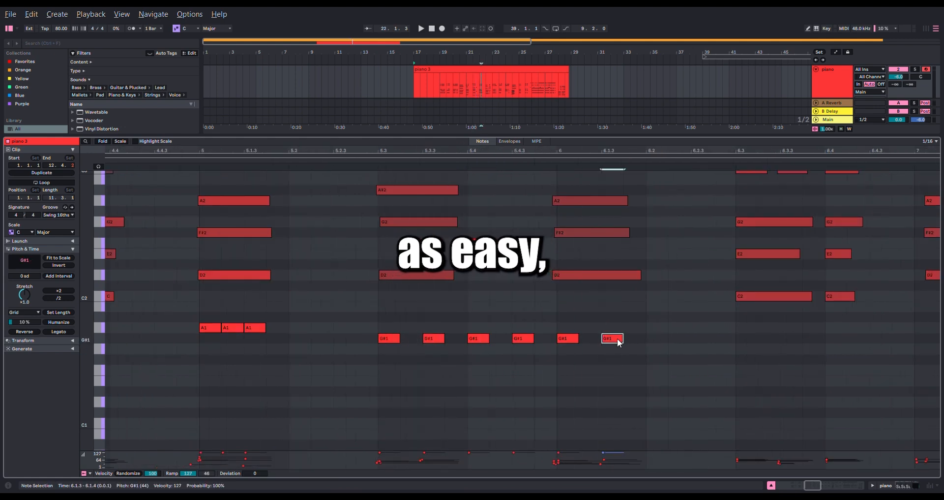
pyautogui.doubleClick(657, 339)
pyautogui.doubleClick(702, 338)
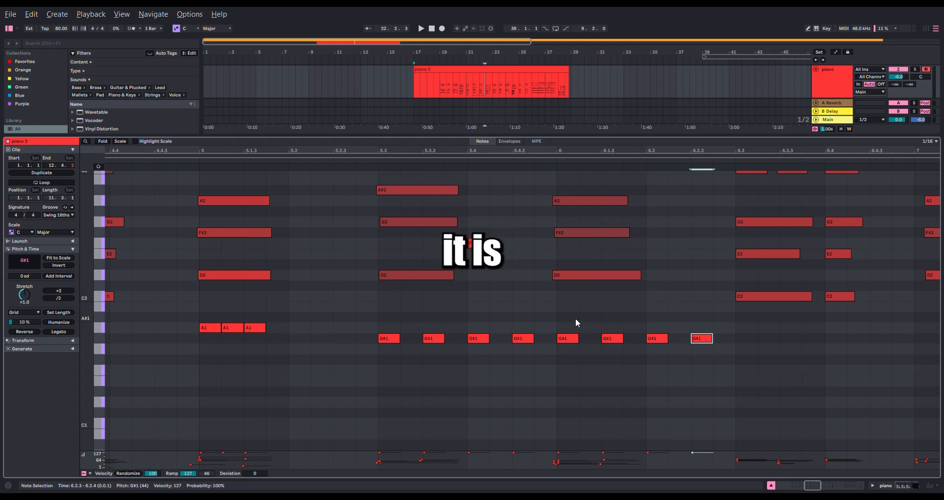
# - Add four sixteenth-length A#1 notes at 6.1.1, 6.1.3, 6.2.1 and 6.2.3, above the G#1 notes
pyautogui.click(590, 320)
pyautogui.doubleClick(569, 316)
pyautogui.doubleClick(614, 317)
pyautogui.click(678, 317)
pyautogui.click(654, 319)
pyautogui.doubleClick(657, 317)
pyautogui.doubleClick(701, 328)
pyautogui.moveTo(700, 329); pyautogui.dragTo(700, 318)
# - Copy the eight G#1 and A#1 notes in bar 6 one semitone up to A1 and B1, and play them from 6.1.1
pyautogui.moveTo(713, 383); pyautogui.dragTo(554, 304)
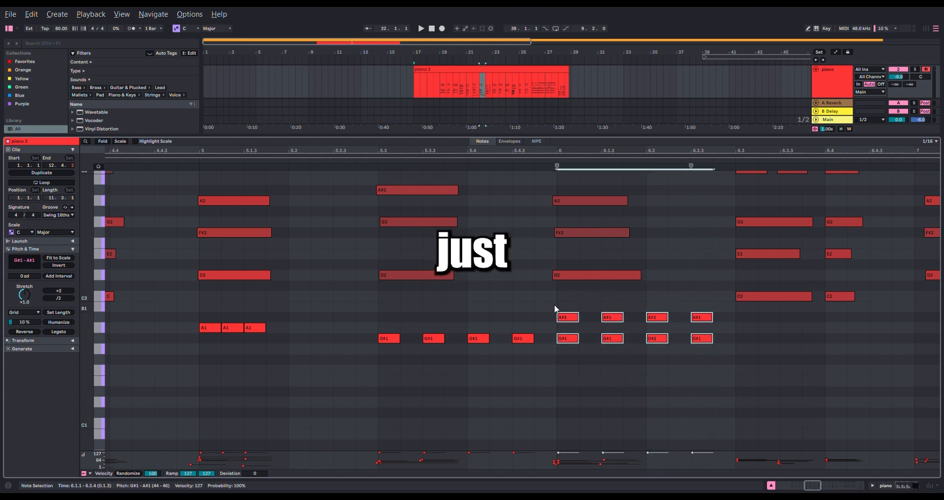
pyautogui.hotkey('ctrl', 'c')
pyautogui.hotkey('ctrl', 'v')
pyautogui.press('Up')
pyautogui.click(729, 289)
pyautogui.click(546, 301)
pyautogui.press('space')
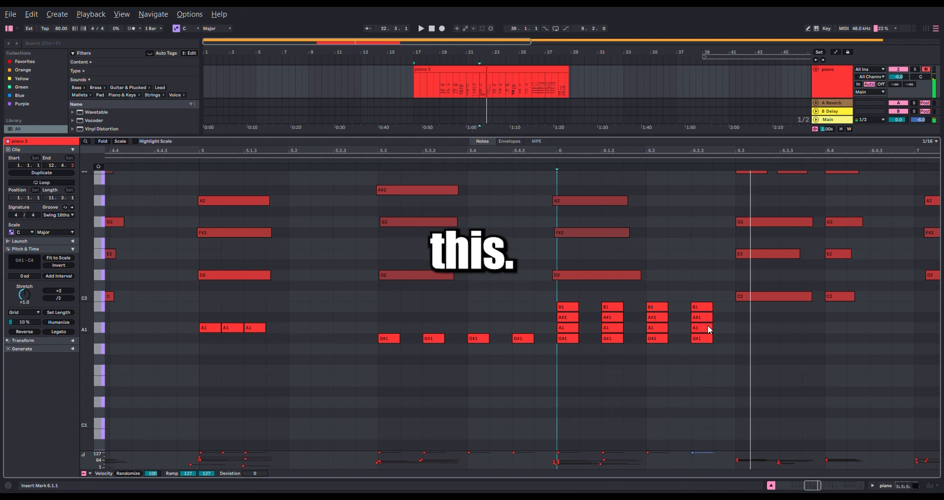
# - Shrink the note editor so the arrangement takes up most of the height, and turn MIDI mode off
pyautogui.scroll(-5, 515, 331)
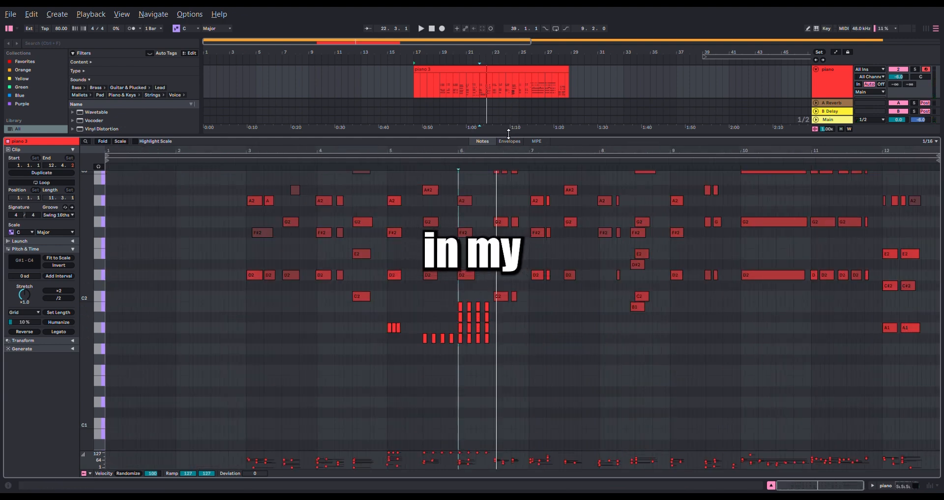
pyautogui.moveTo(509, 133); pyautogui.dragTo(532, 285)
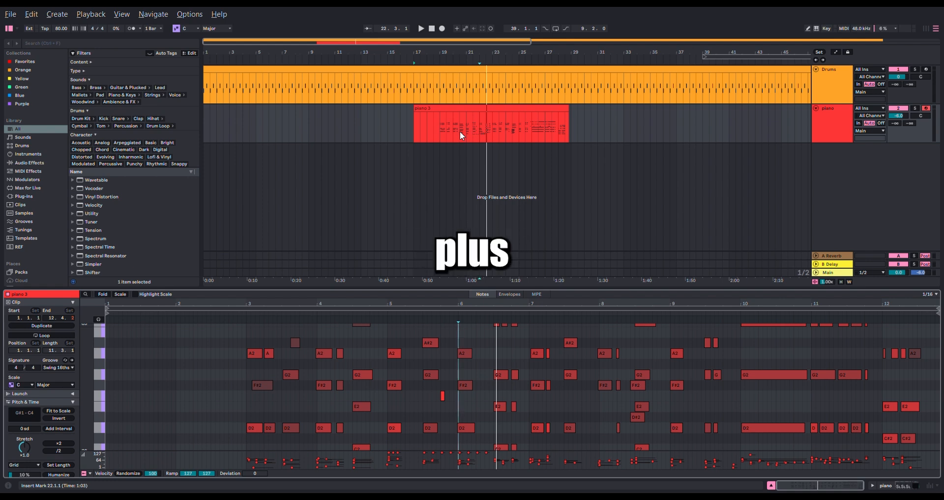
pyautogui.hotkey('ctrl', 'space')
pyautogui.scroll(-5, 441, 379)
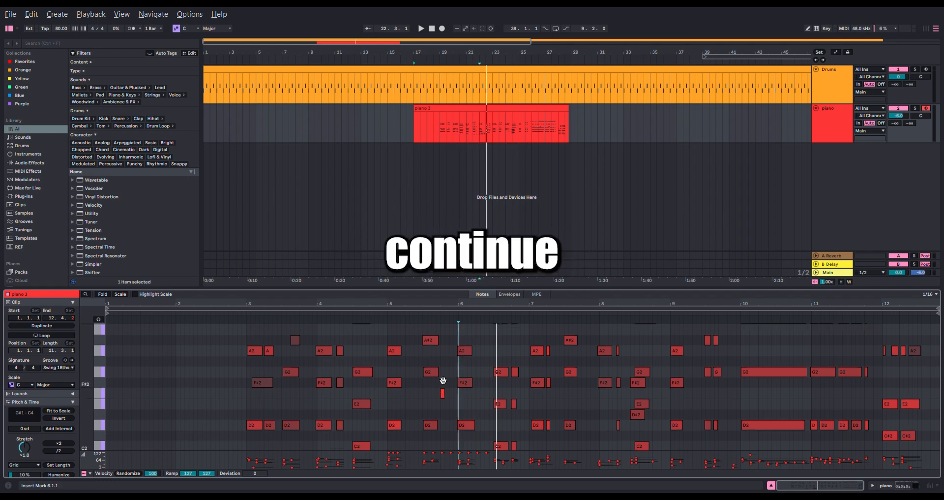
pyautogui.moveTo(469, 289); pyautogui.dragTo(470, 197)
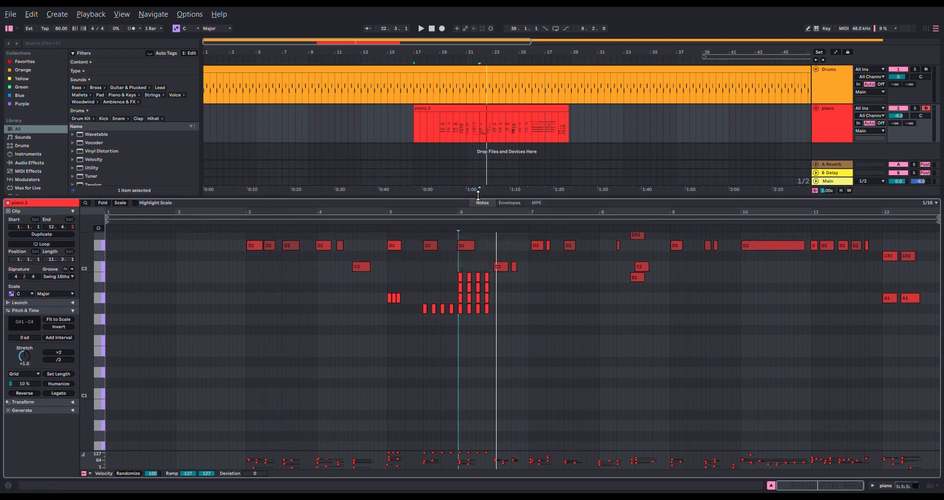
pyautogui.scroll(2, 469, 307)
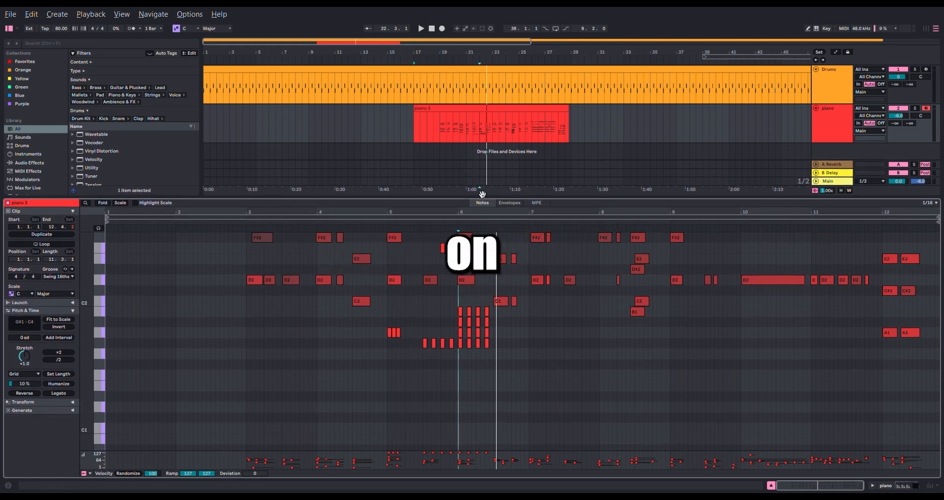
pyautogui.press('m')
pyautogui.scroll(4, 651, 285)
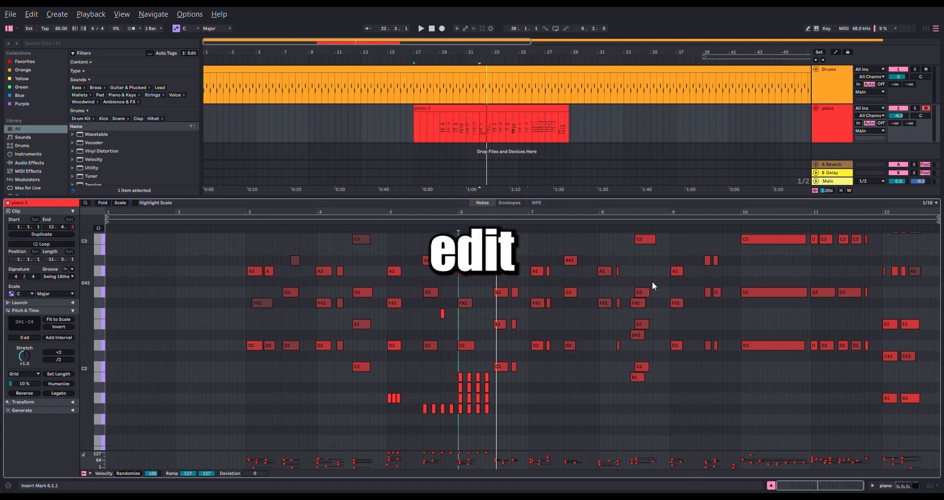
pyautogui.moveTo(606, 196); pyautogui.dragTo(641, 401)
pyautogui.press('m')
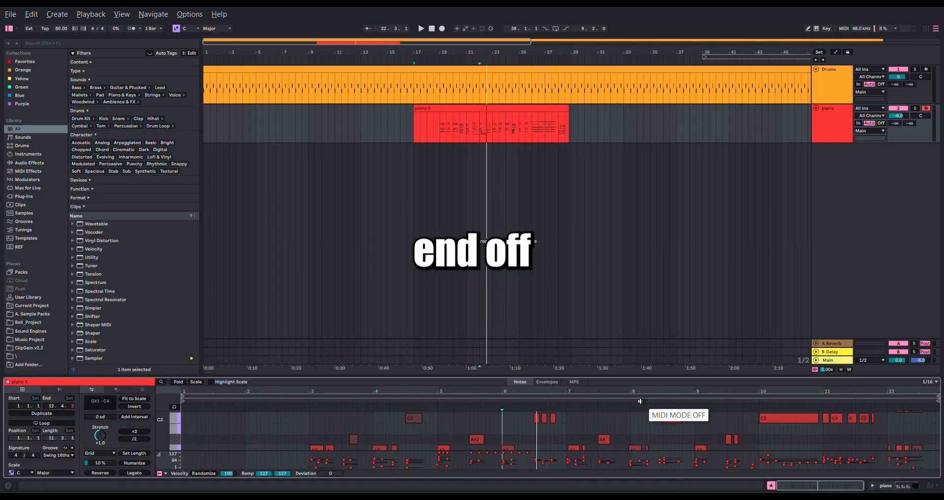
# - Play the arrangement from 21.3.1, 19.1.1 and 19.3.1, and continue playback from the point where it stopped
pyautogui.click(473, 134)
pyautogui.press('space')
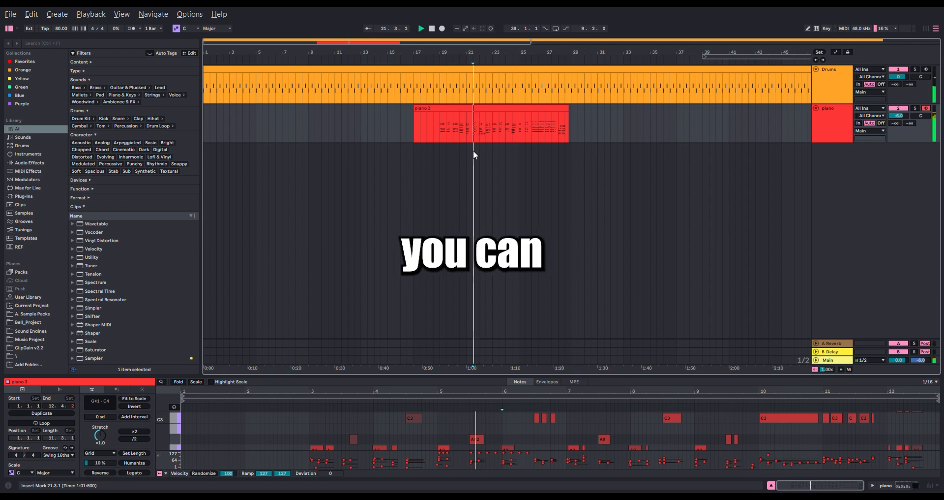
pyautogui.click(442, 128)
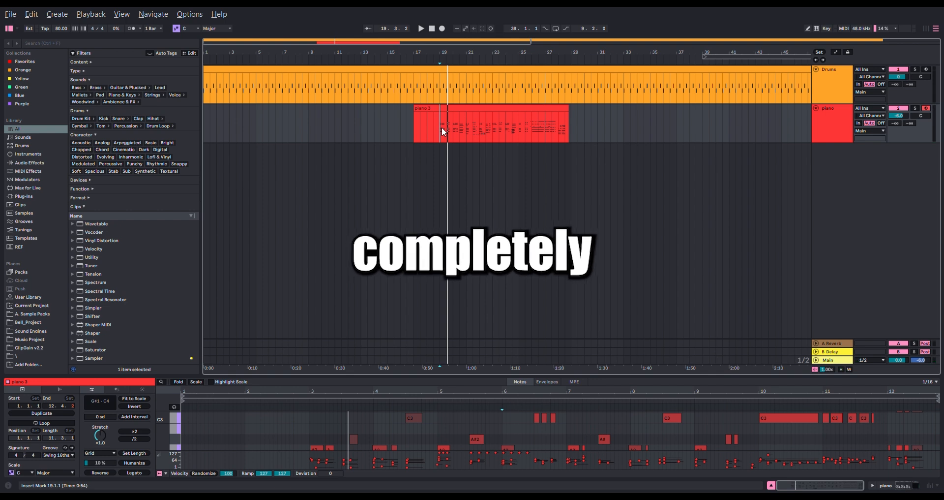
pyautogui.click(448, 128)
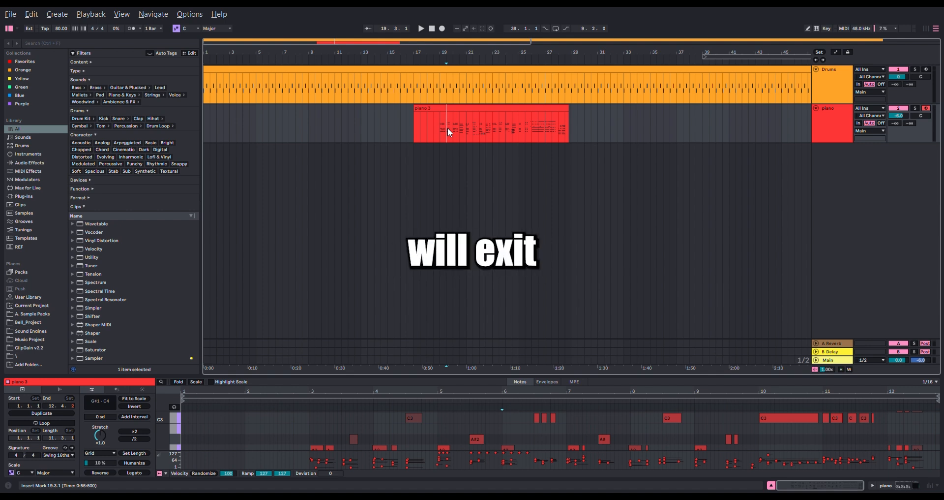
pyautogui.press('space')
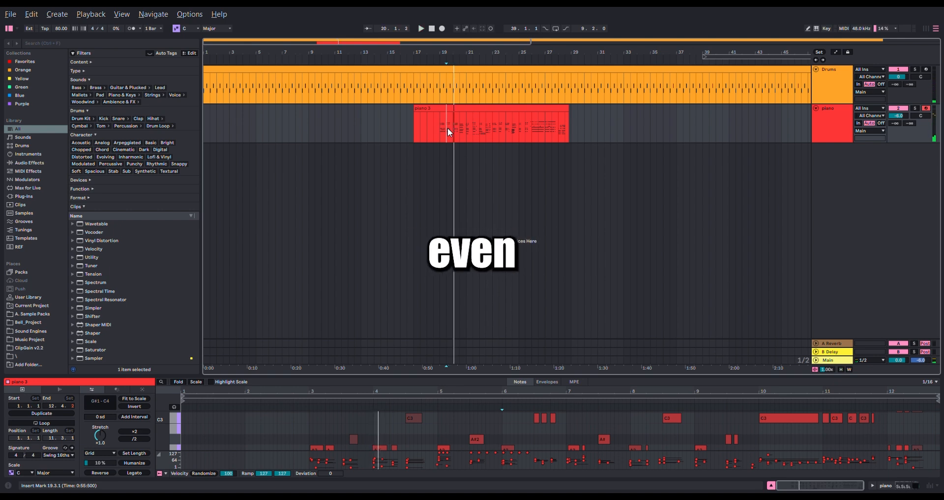
pyautogui.hotkey('shift', 'space')
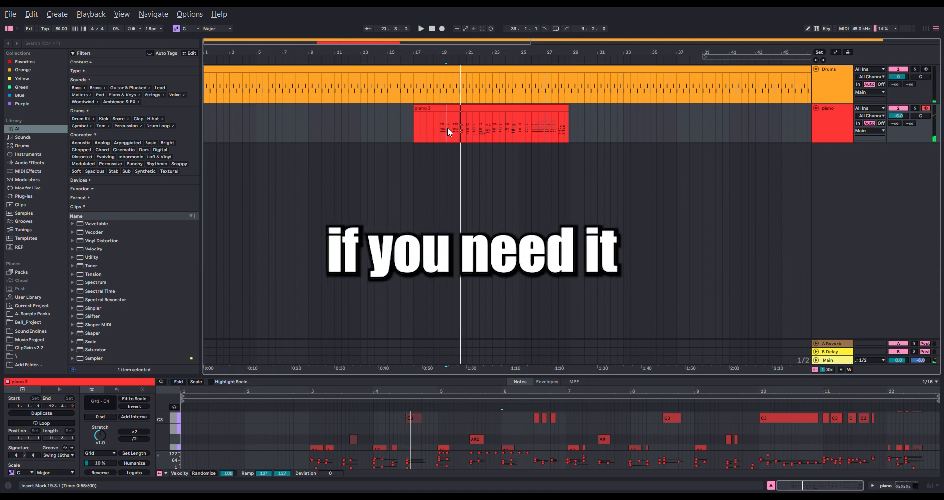
# - Show the desktop briefly, return to Ableton Live and turn MIDI mode on
pyautogui.press('super+Tab')
pyautogui.press('super+d')
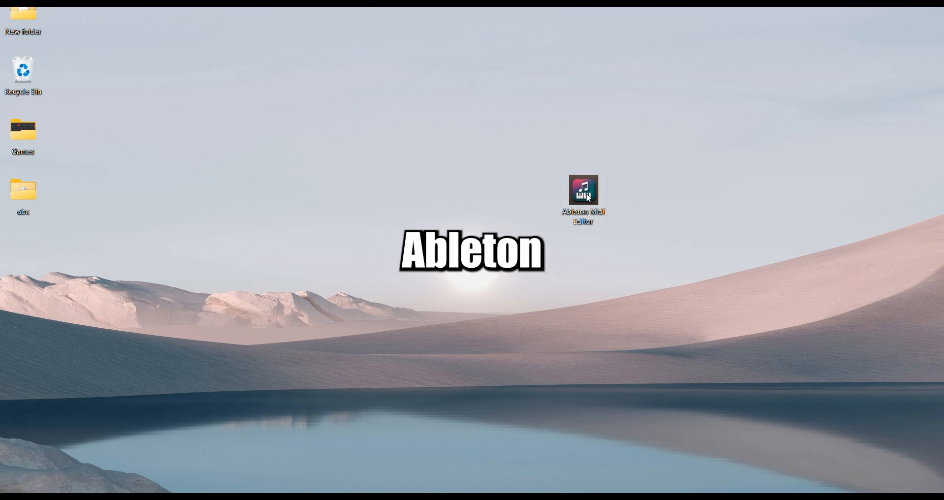
pyautogui.press('super+d')
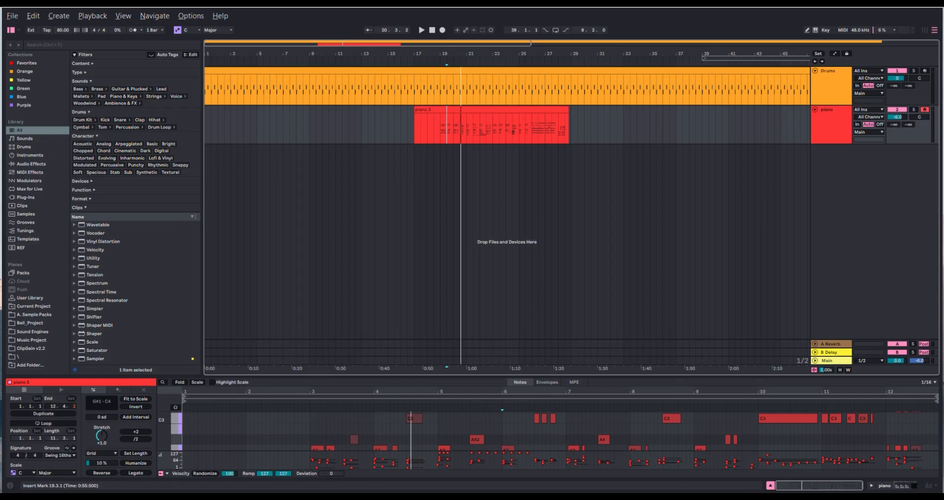
pyautogui.press('F1')
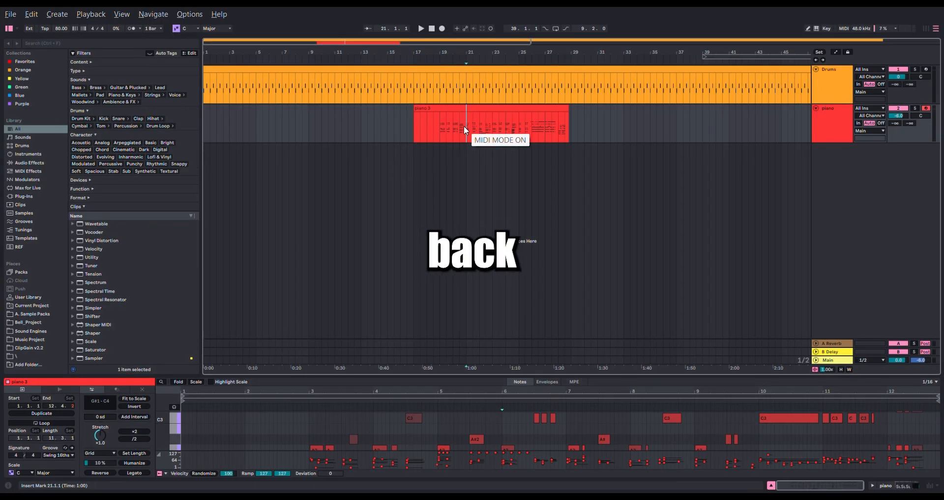